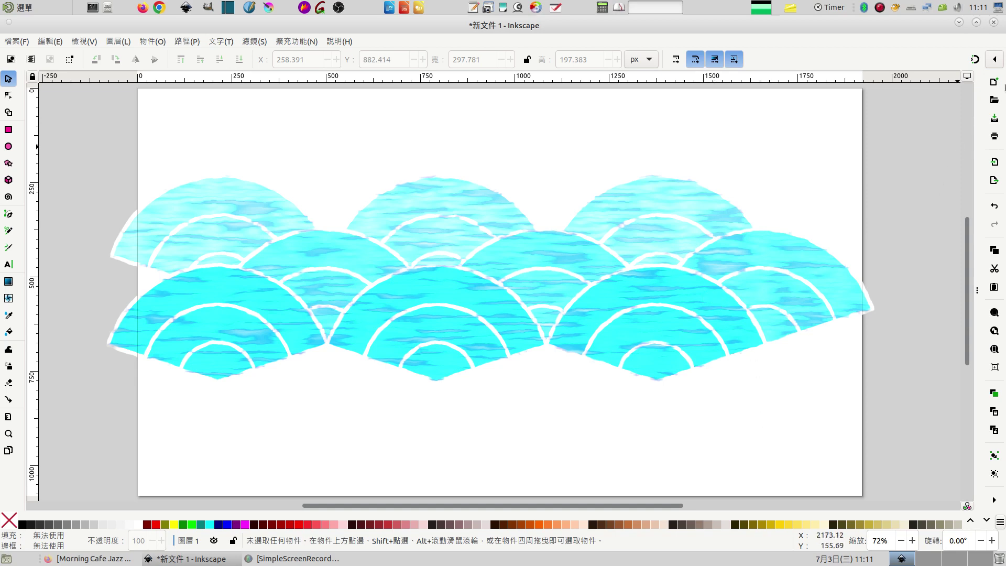
- Close the finished wave pattern document, discarding its unsaved changes
left_click(993, 22)
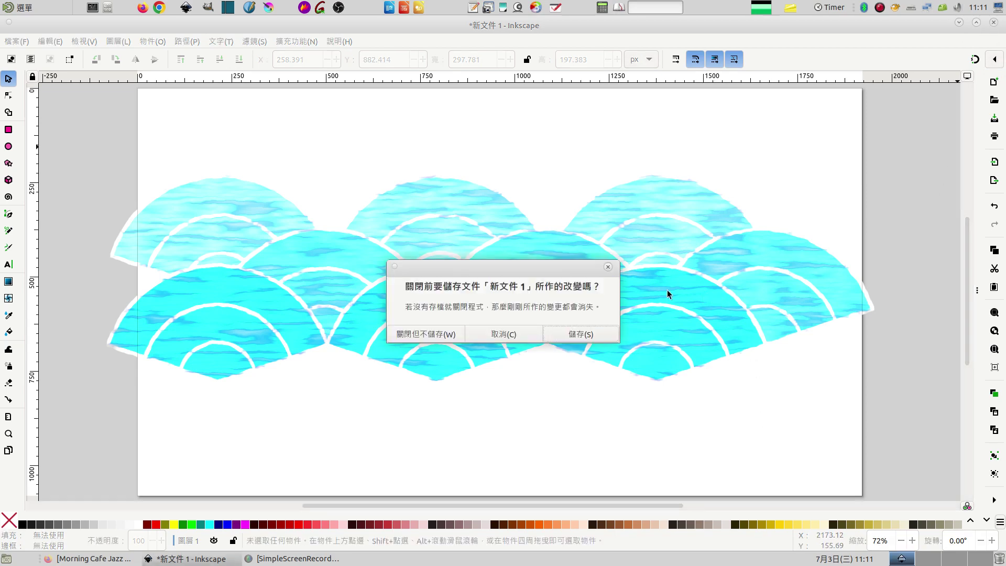
left_click(450, 331)
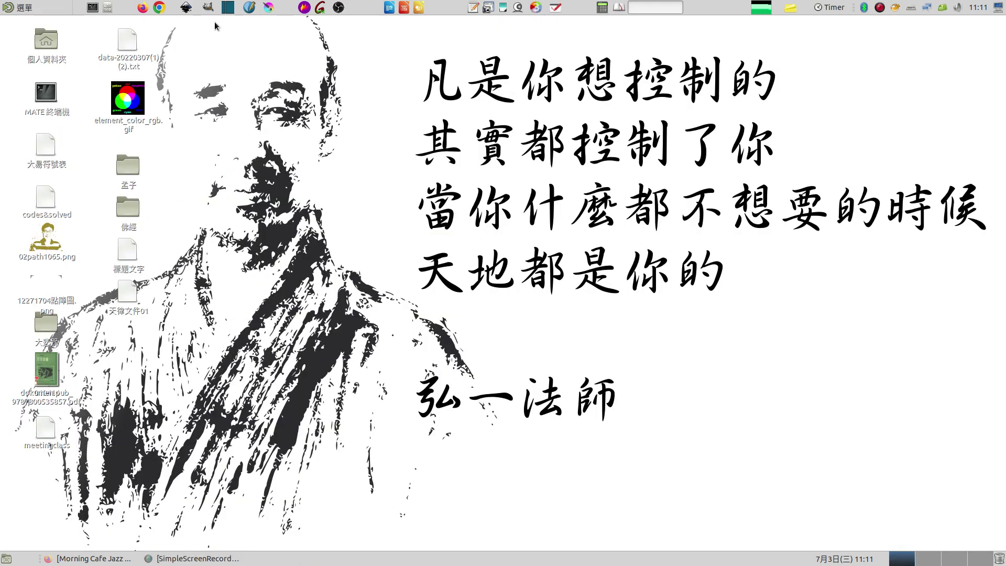
- Launch Inkscape and create a new document from the Screen category's Desktop 1080p template
left_click(186, 8)
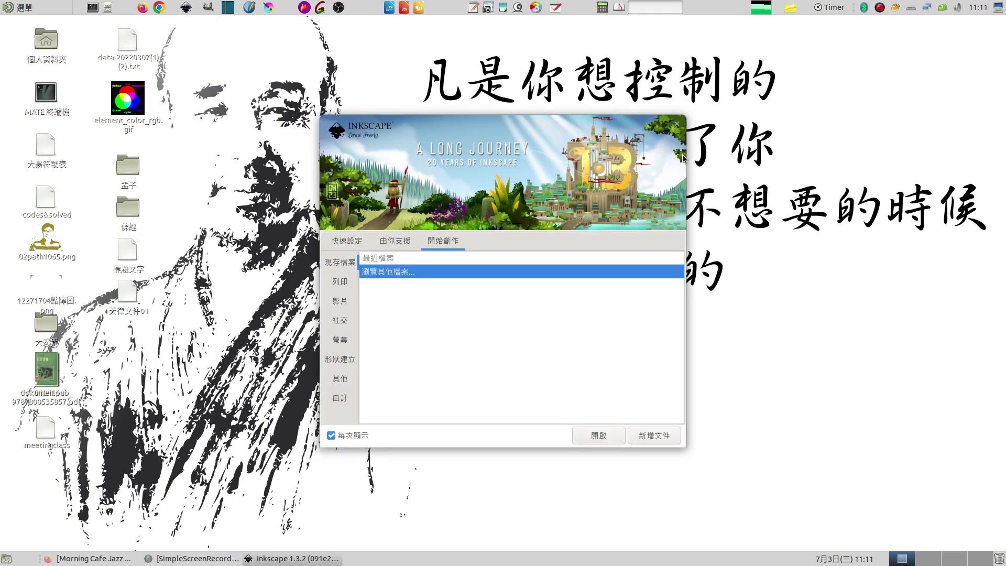
left_click(340, 340)
left_click(399, 282)
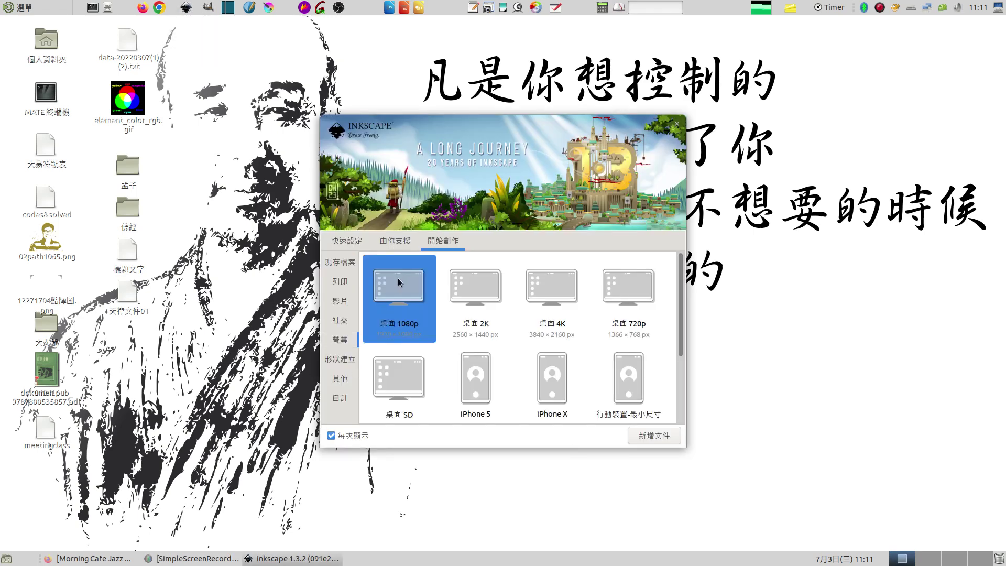
double_click(399, 282)
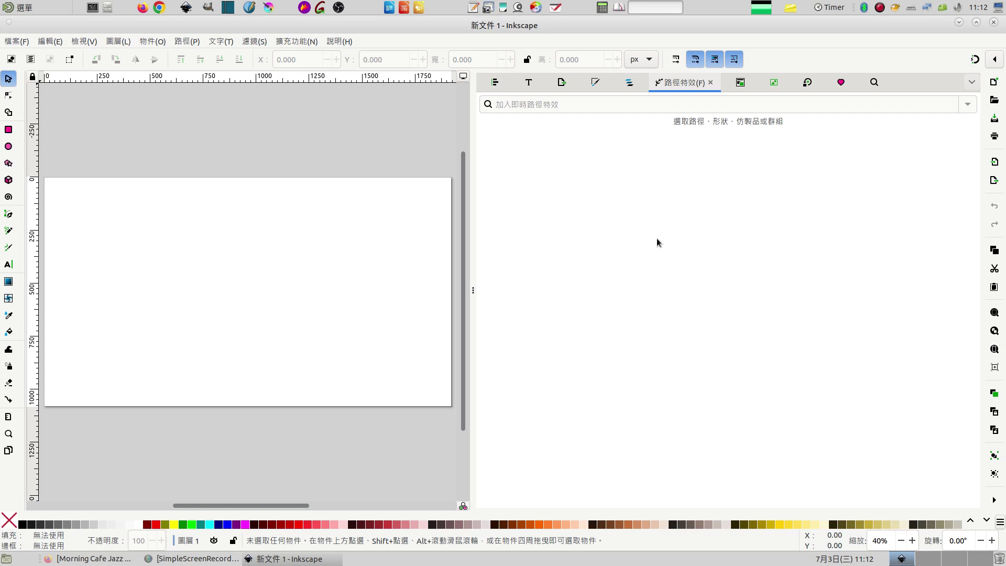
- Close the Path Effects panel, fit the page in the window, and bring up Document Properties
left_click(473, 291)
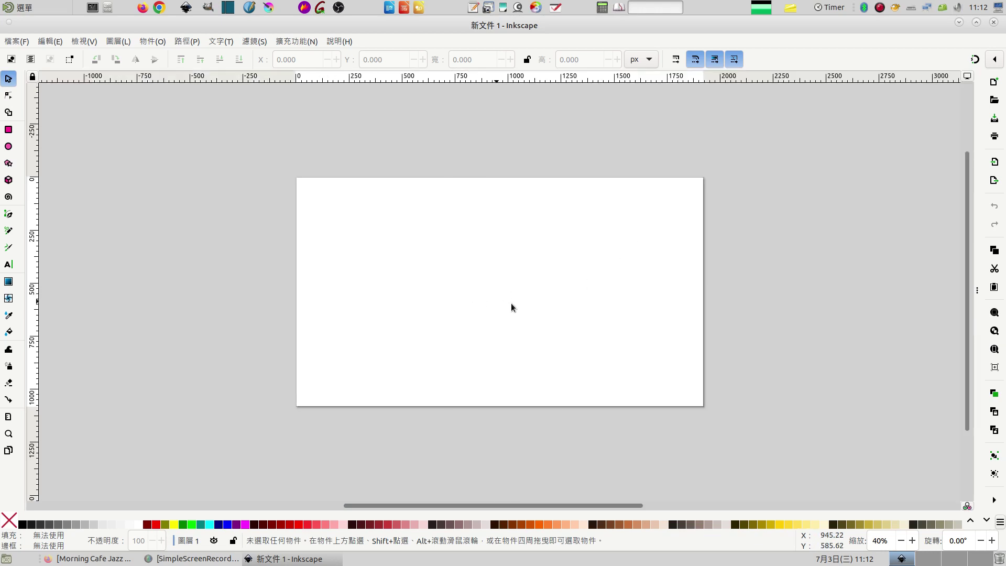
left_click(994, 349)
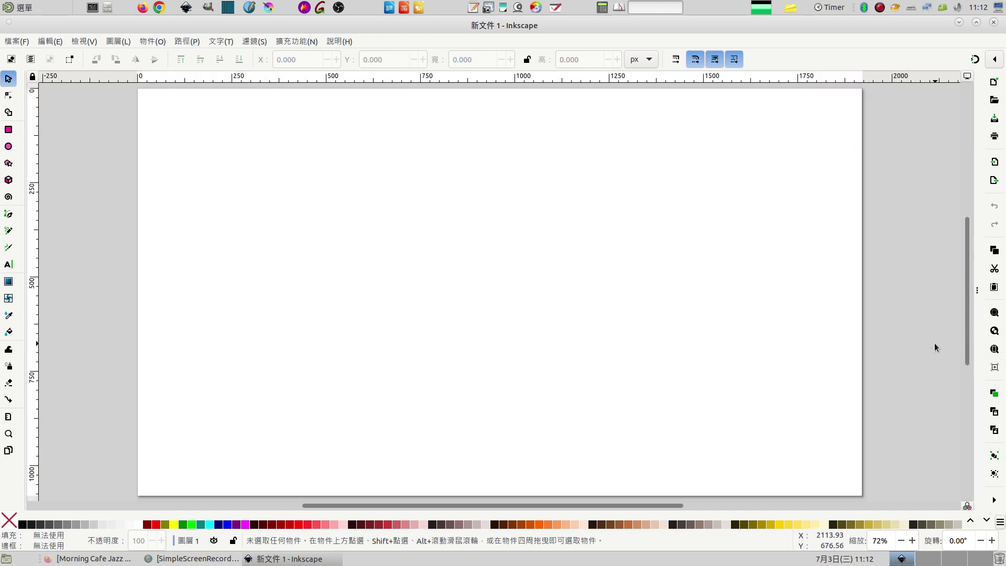
left_click(995, 502)
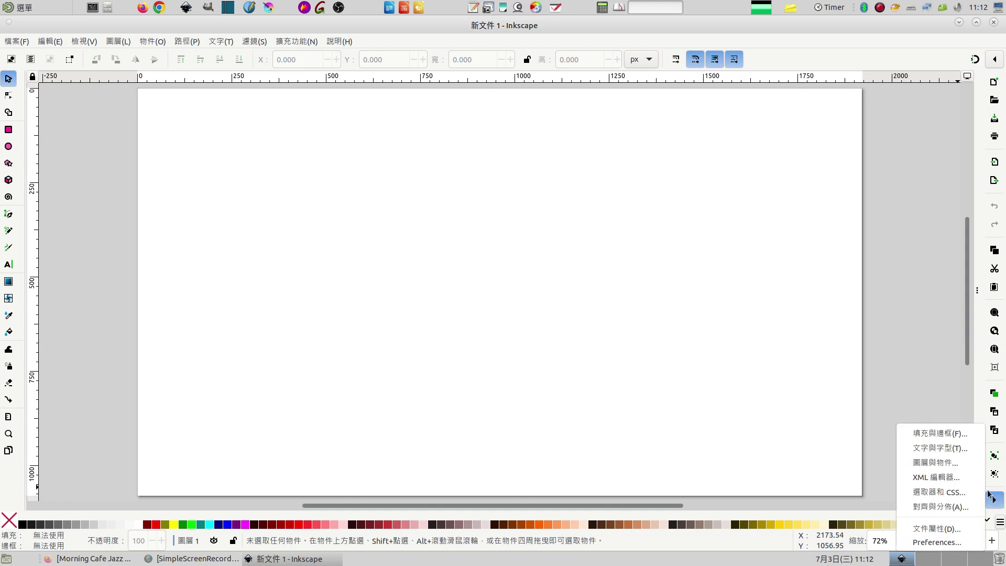
left_click(950, 527)
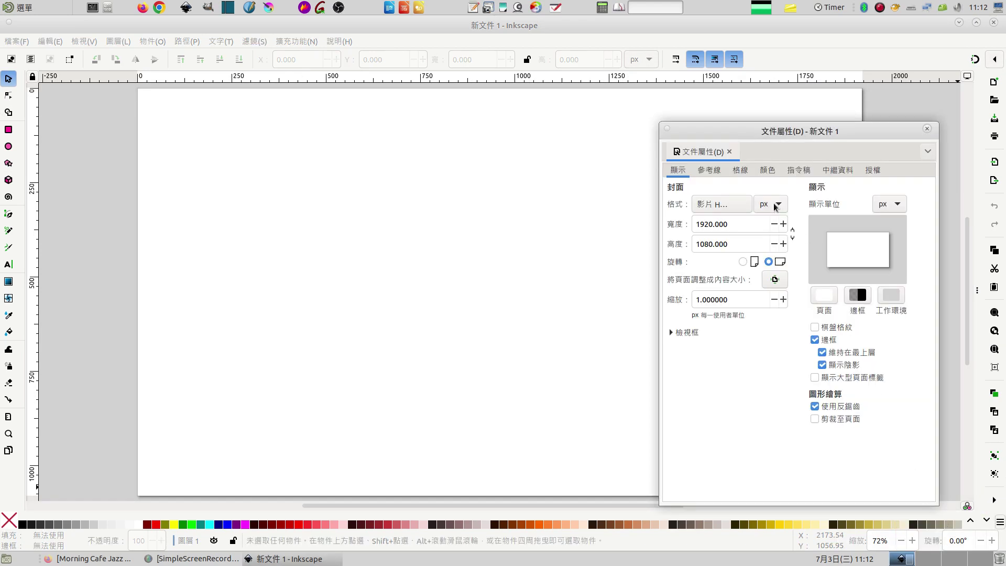
- Add a new rectangular grid with 10 px X and Y spacing
left_click(739, 170)
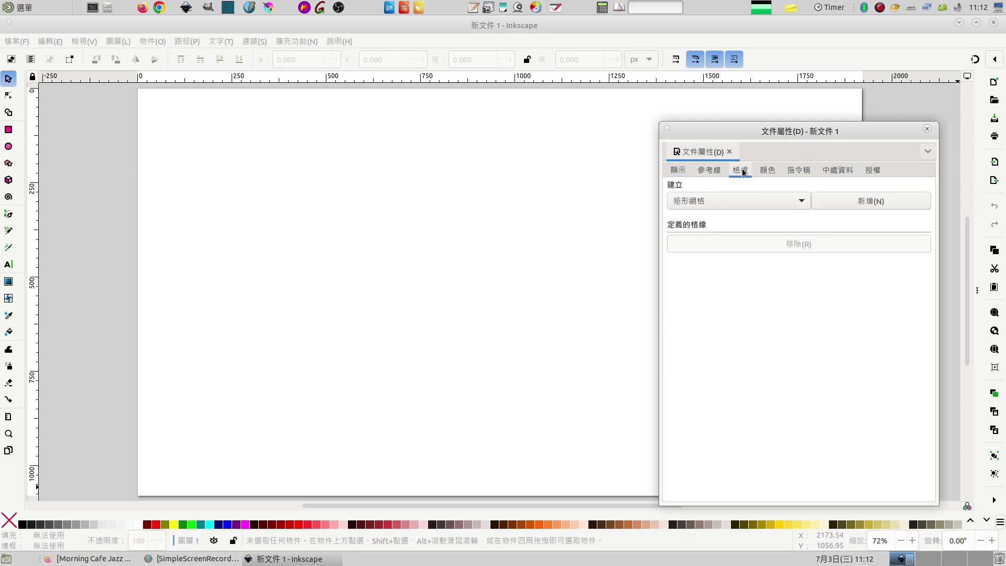
left_click(859, 200)
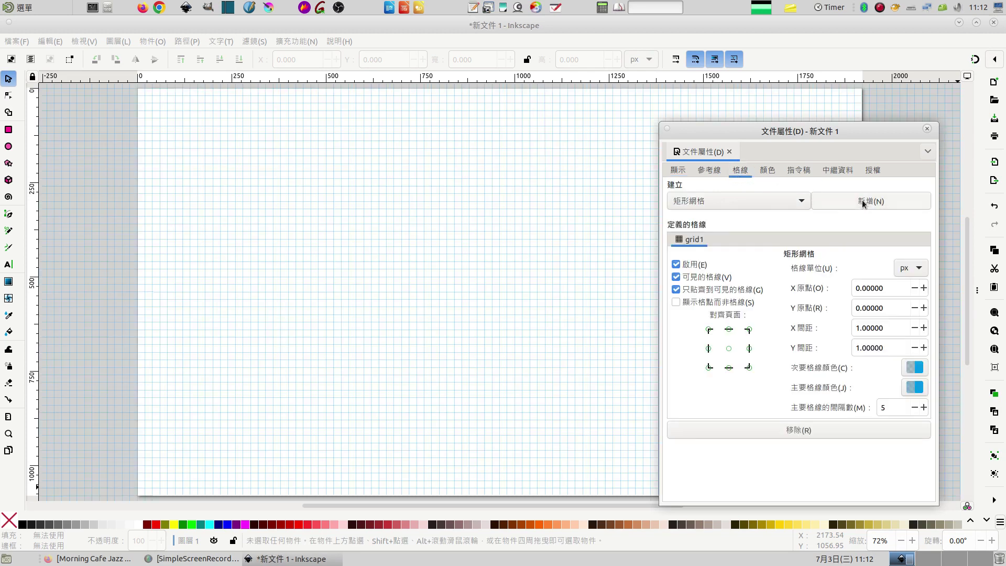
triple_click(885, 326)
type("10")
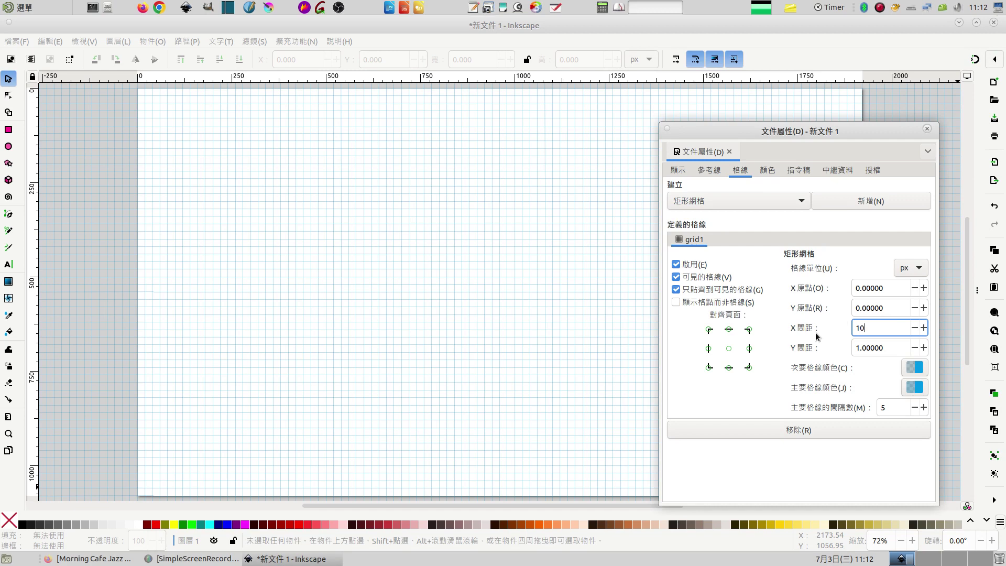
triple_click(888, 347)
type("1")
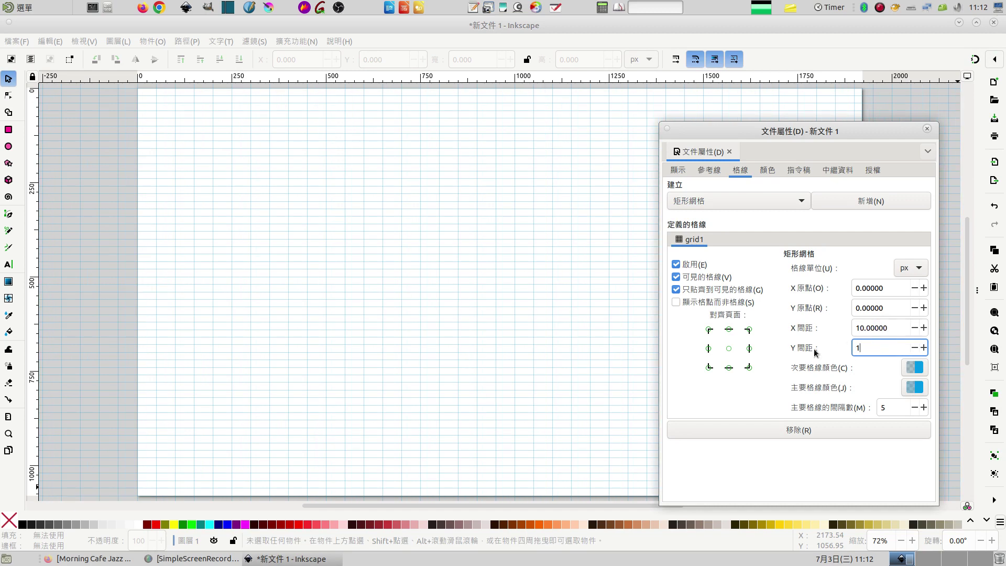
type("0")
key("Return")
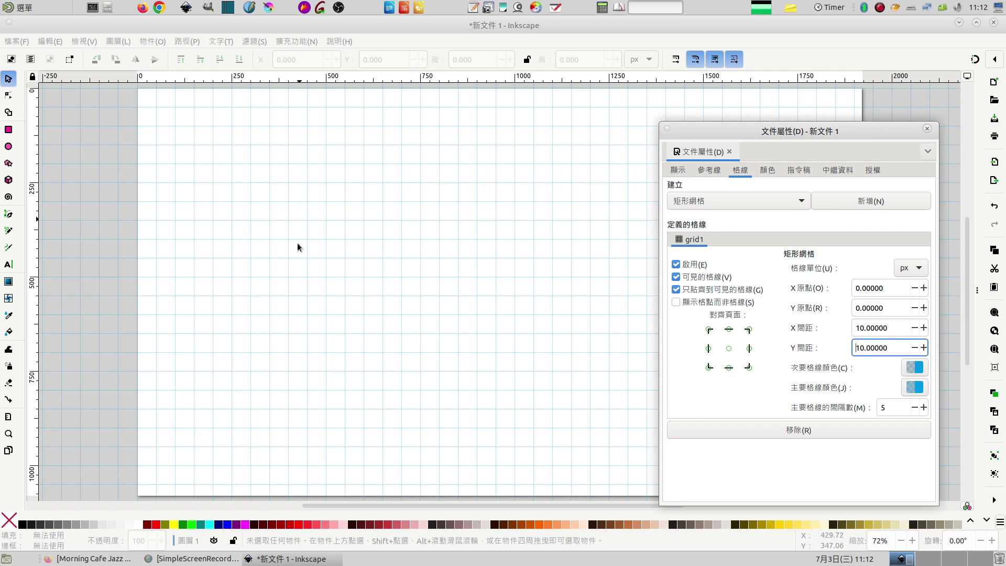
left_click(926, 128)
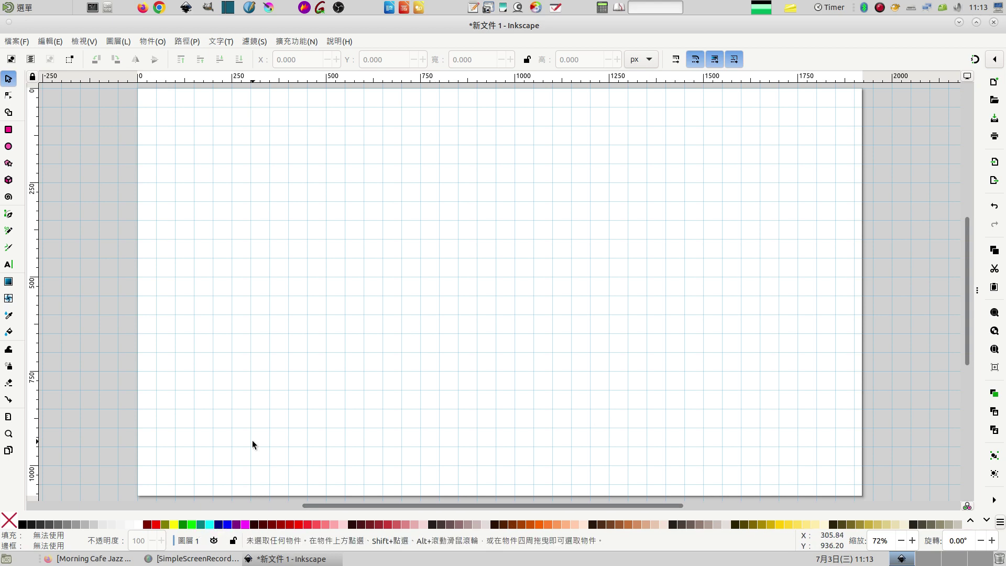
- Draw an orange circle and move it to the page's top-left
left_click(9, 147)
left_click_drag(292, 151, 483, 338)
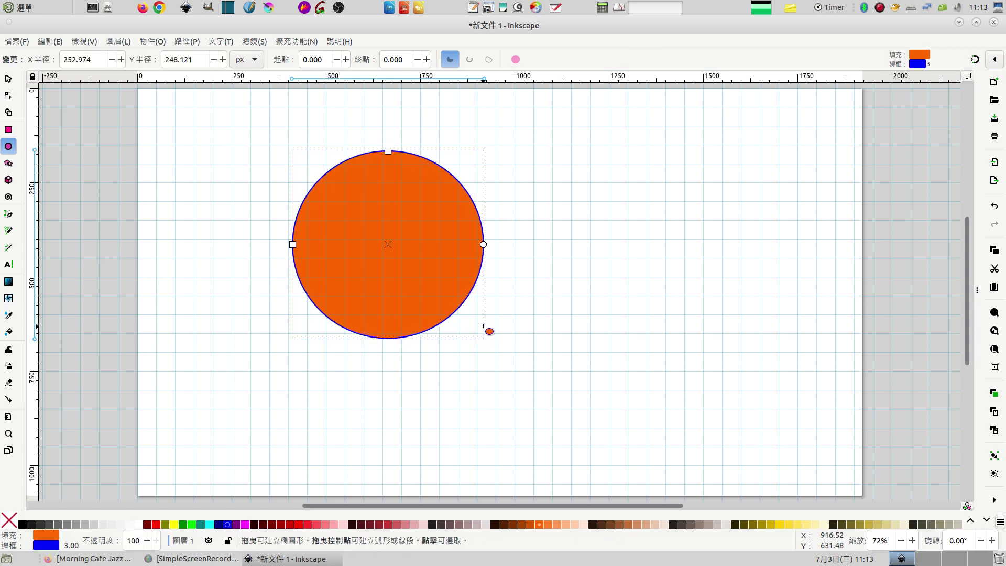
left_click(9, 78)
left_click_drag(398, 250, 196, 221)
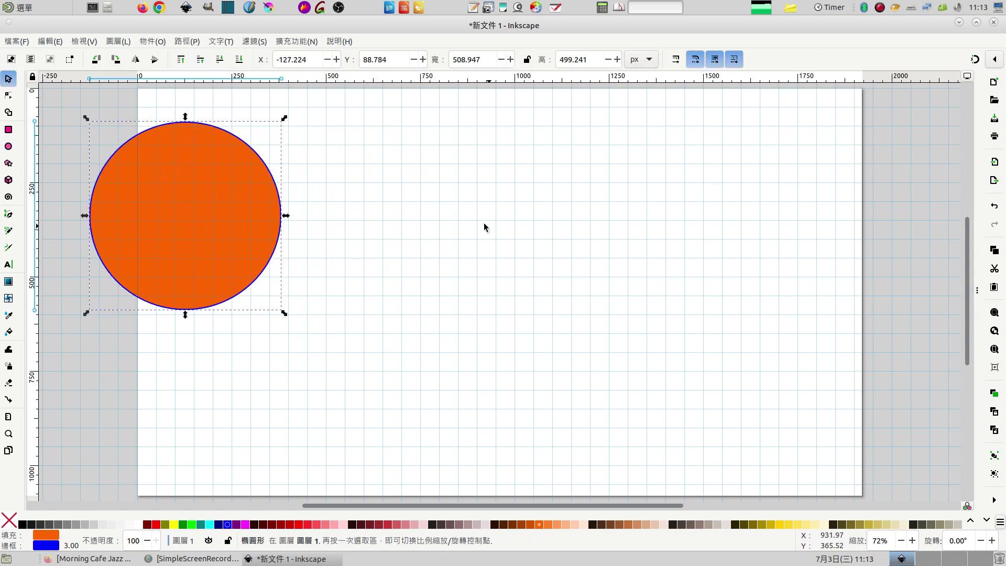
- Draw a second, perfectly round orange circle right of centre
left_click(8, 147)
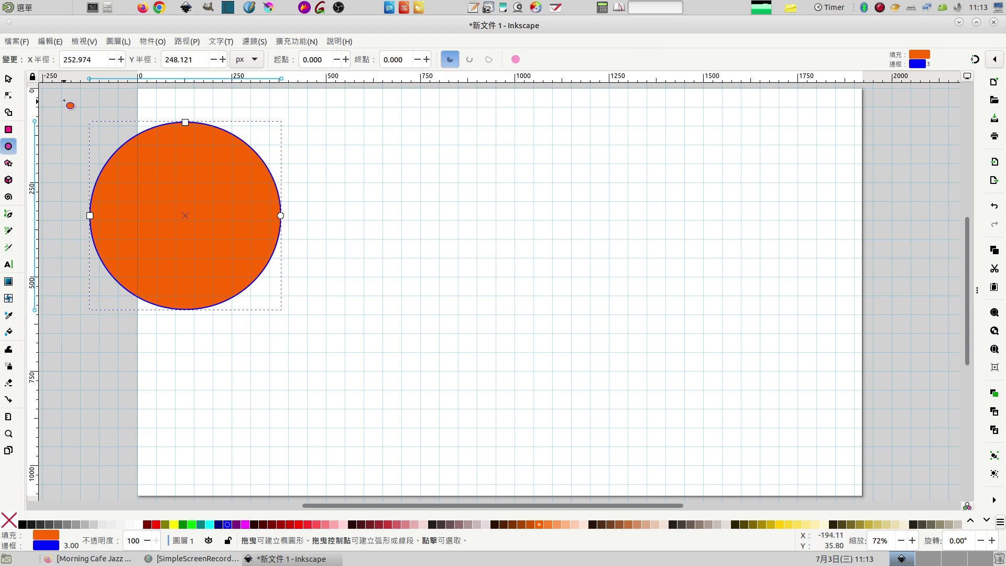
key("Escape")
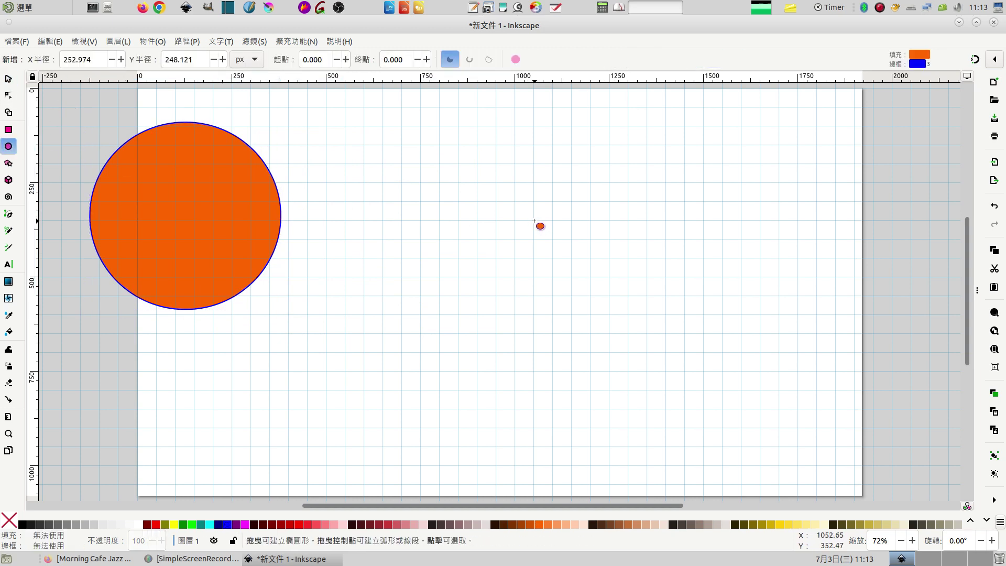
mouse_move(507, 192)
left_mouse_down()
mouse_move(580, 179)
mouse_move(564, 258)
mouse_move(451, 292)
mouse_move(497, 368)
mouse_move(741, 211)
mouse_move(624, 358)
mouse_move(648, 331)
mouse_move(589, 280)
mouse_move(727, 262)
mouse_move(680, 322)
mouse_move(646, 287)
mouse_move(622, 195)
mouse_move(604, 184)
mouse_move(605, 260)
mouse_move(590, 265)
left_mouse_up()
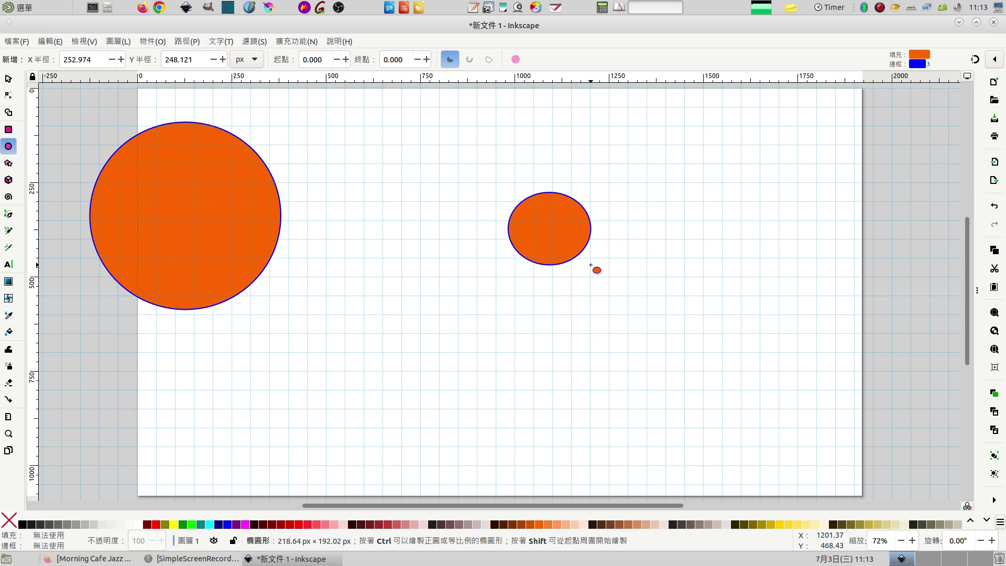
mouse_move(590, 265)
left_mouse_down()
mouse_move(694, 393)
mouse_move(544, 242)
mouse_move(566, 236)
mouse_move(681, 370)
mouse_move(558, 241)
mouse_move(637, 337)
mouse_move(673, 366)
mouse_move(612, 295)
mouse_move(671, 360)
left_mouse_up()
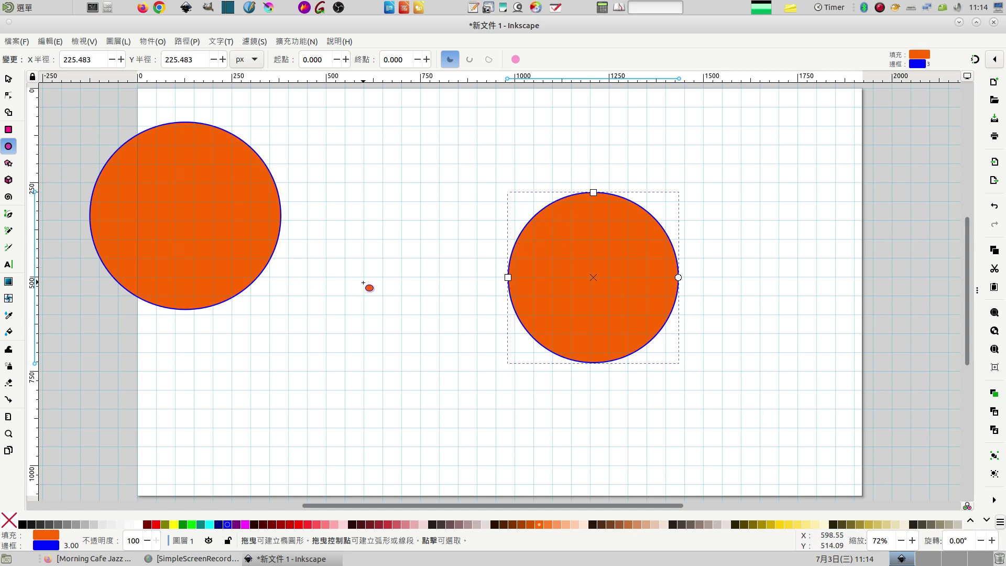
- Draw a smaller third circle between the two and adjust its size
left_click_drag(360, 286, 402, 328)
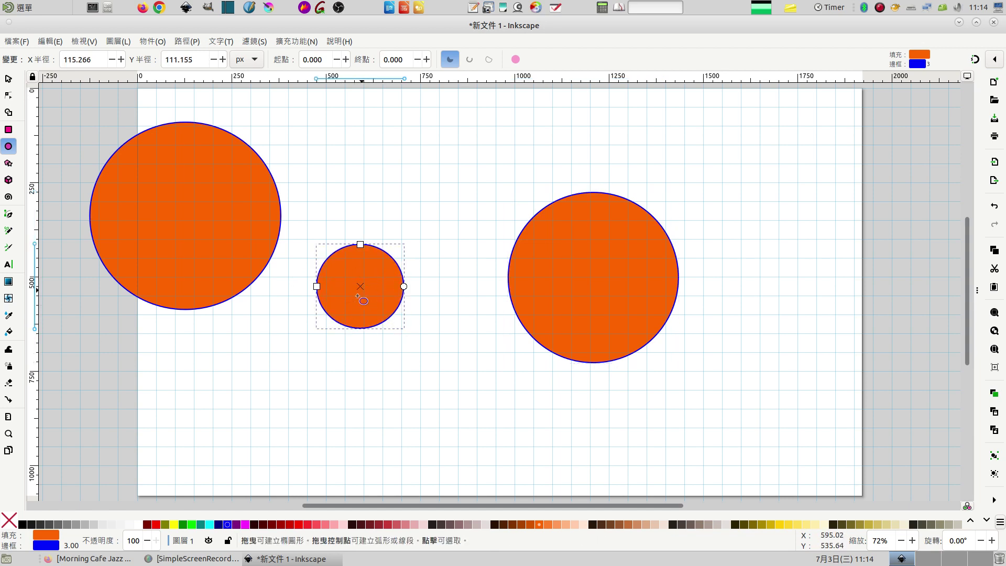
key("s")
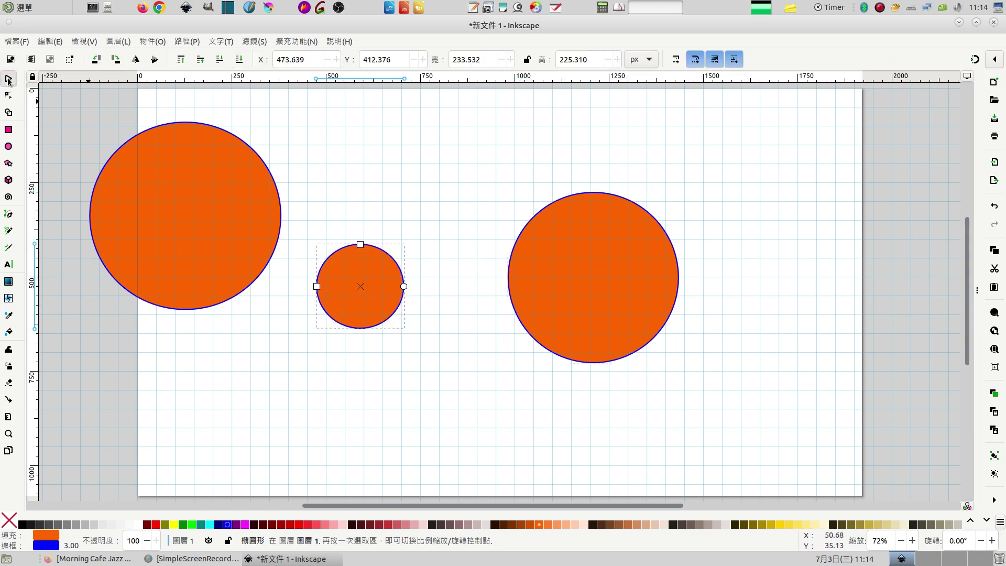
left_click_drag(409, 337, 416, 343)
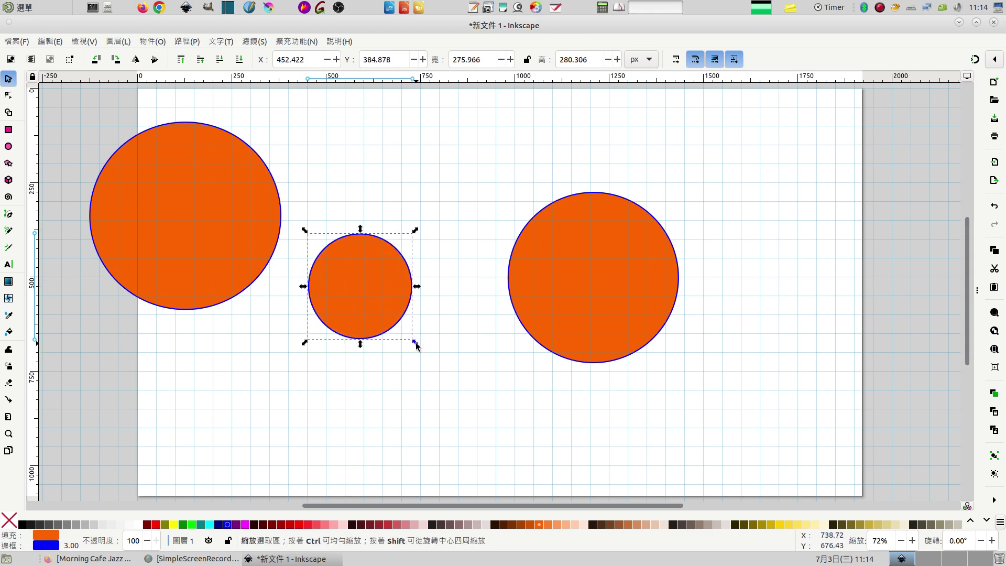
left_click_drag(417, 344, 475, 410)
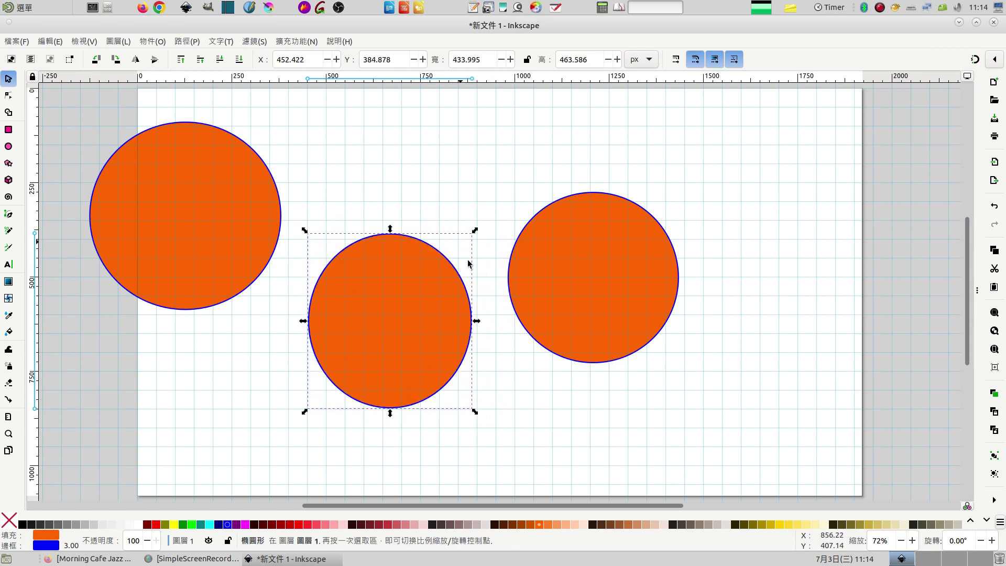
mouse_move(474, 411)
left_mouse_down()
mouse_move(405, 323)
mouse_move(443, 375)
left_mouse_up()
left_click_drag(375, 337, 363, 337)
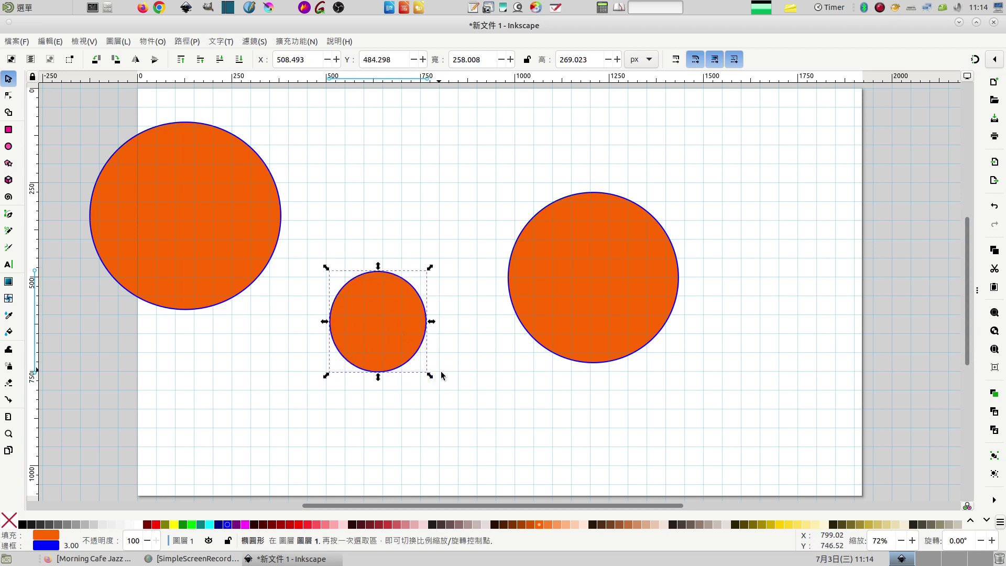
left_click_drag(432, 378, 423, 370)
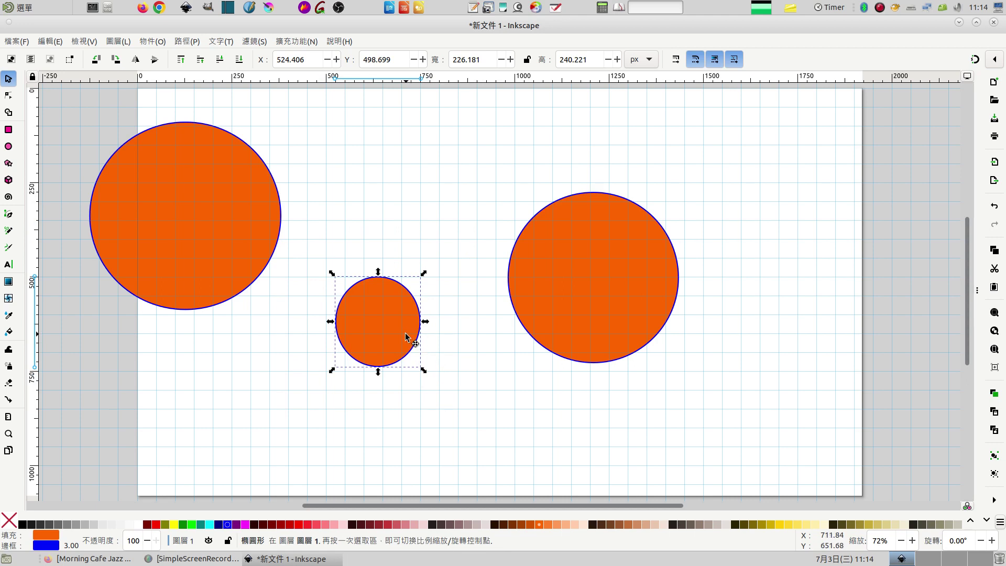
- Settle the middle circle at medium size, then move the right circle left to overlap it
left_click_drag(406, 337, 396, 293)
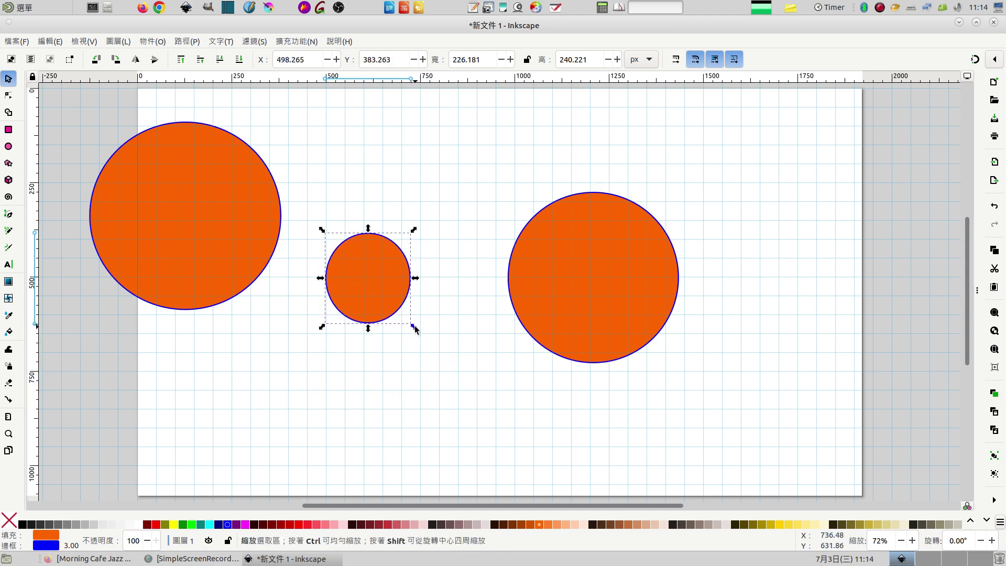
left_click_drag(416, 328, 422, 334)
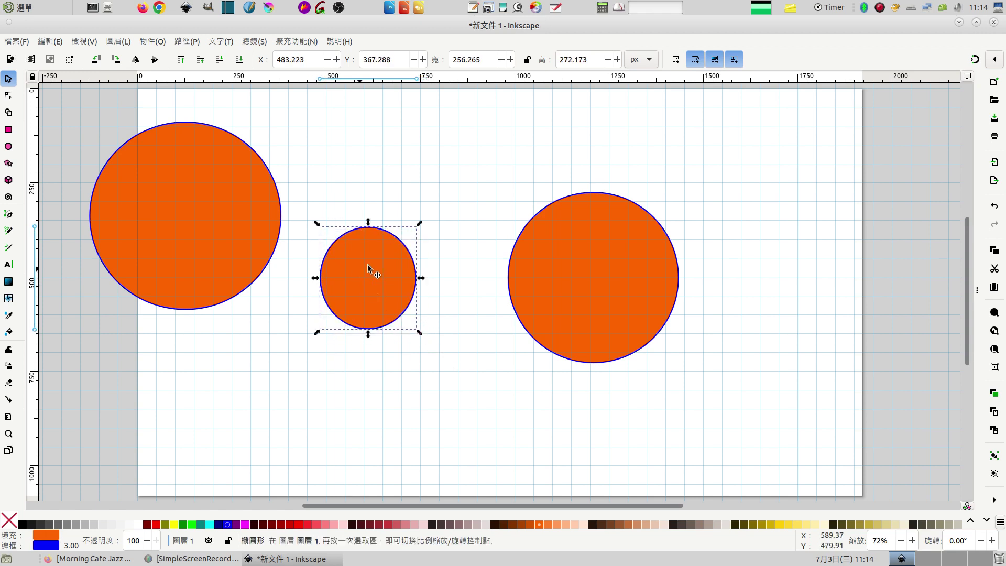
mouse_move(419, 331)
left_mouse_down()
mouse_move(380, 291)
mouse_move(462, 360)
left_mouse_up()
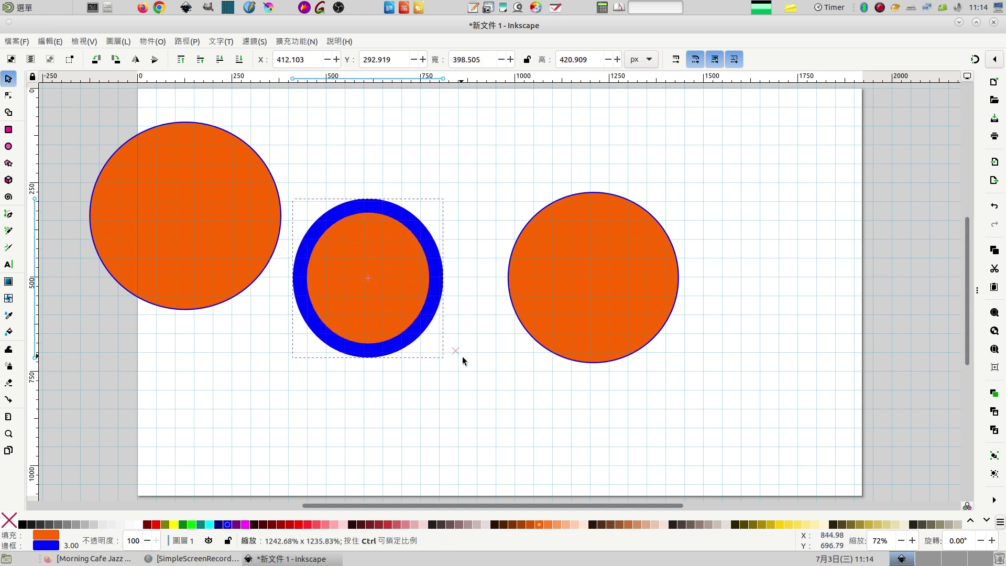
left_click_drag(462, 361, 477, 352)
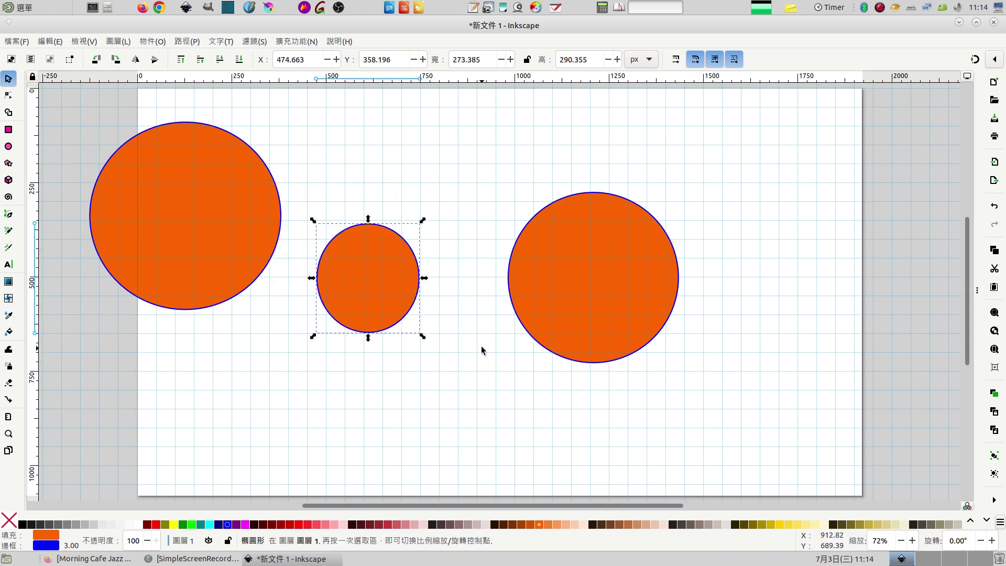
left_click_drag(588, 285, 312, 333)
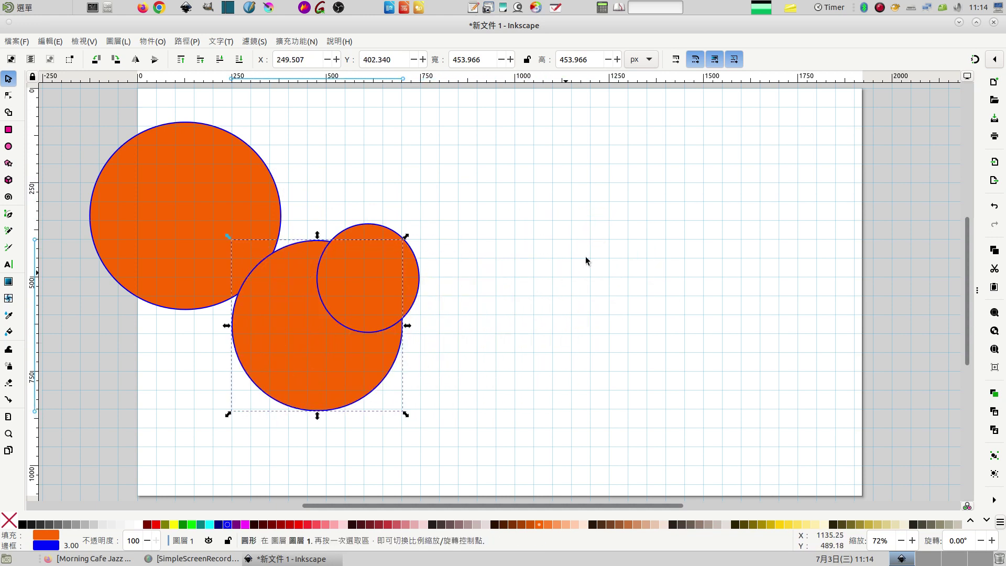
left_click(551, 231)
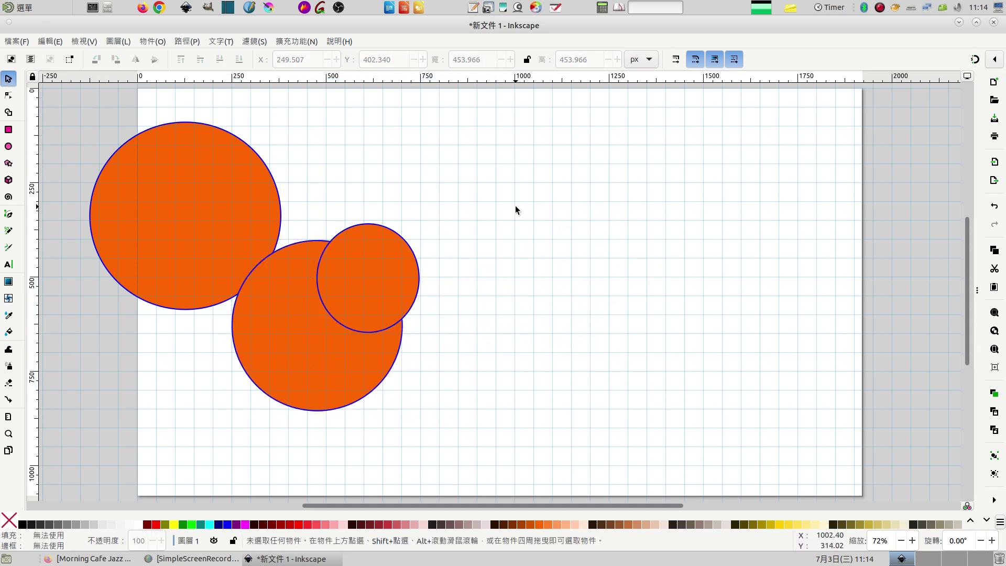
- Draw a fourth circle right of the overlapping group, then select all four circles
left_click(8, 147)
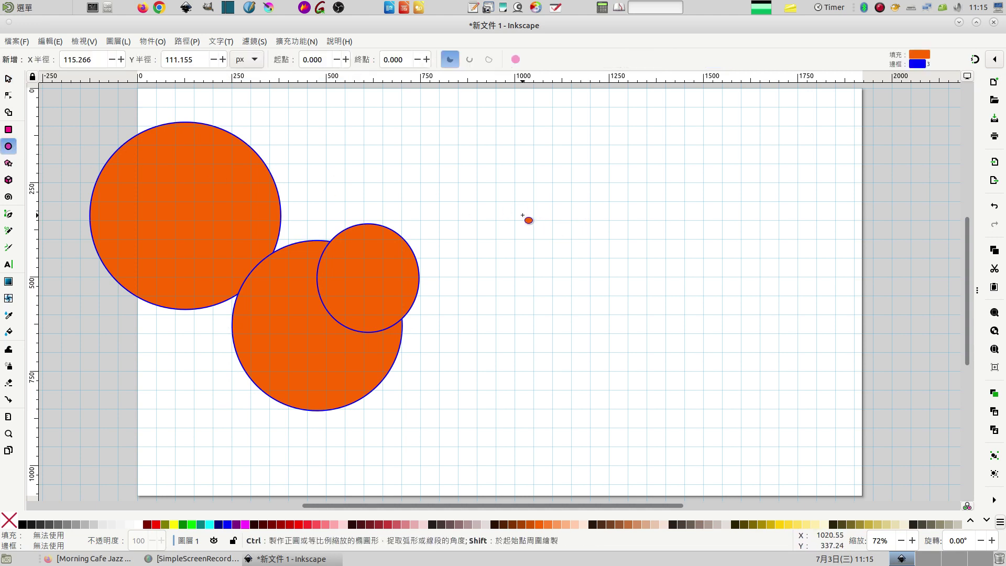
key("shift")
left_click_drag(532, 219, 619, 303)
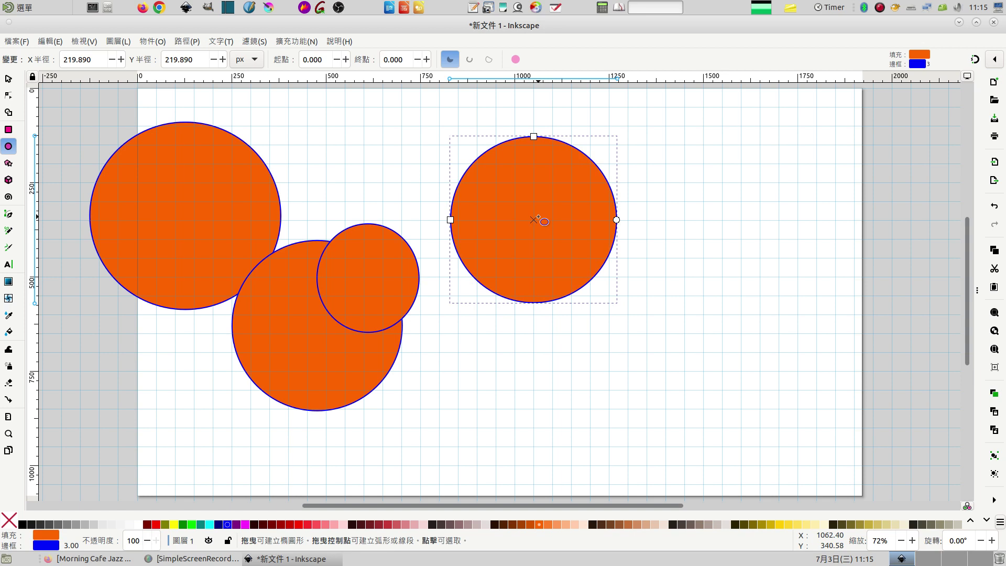
left_click(8, 79)
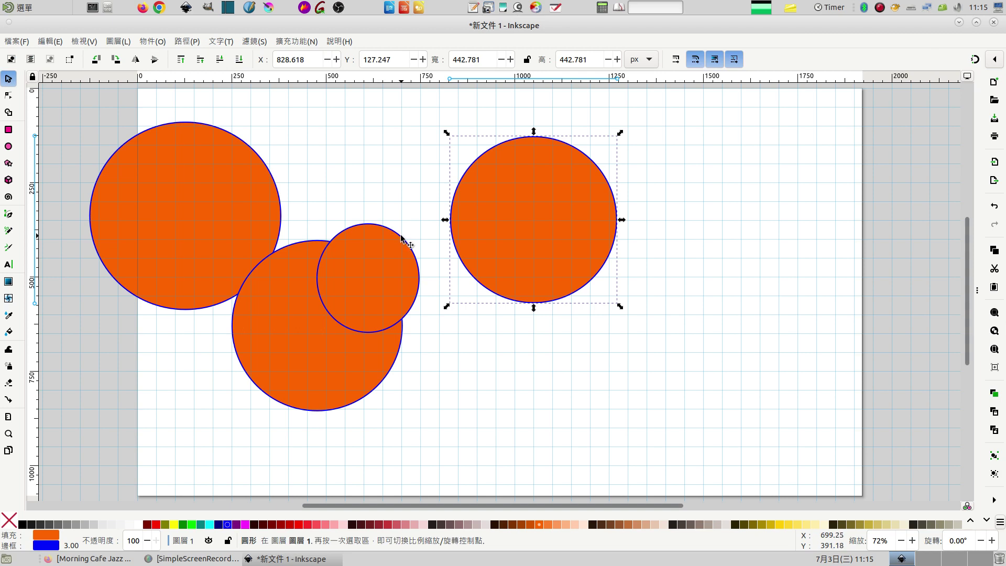
left_click(376, 173)
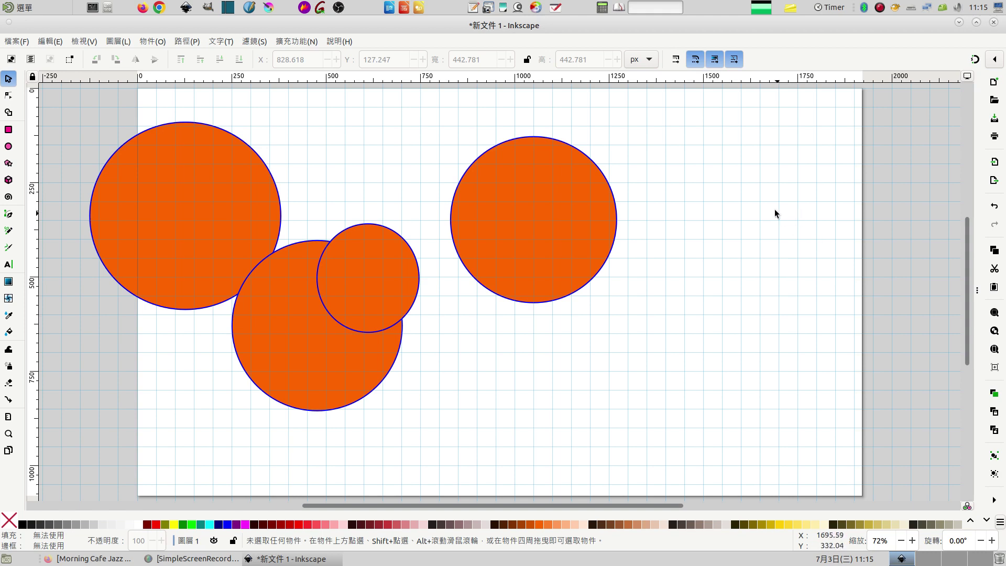
left_click(11, 60)
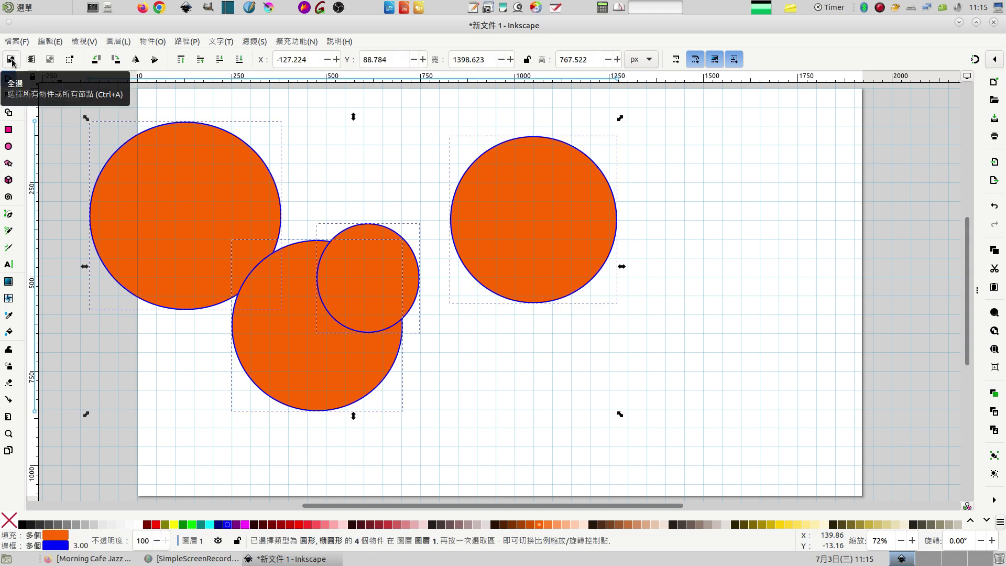
- Delete all four circles and turn snapping on after reviewing the snap options
key("Delete")
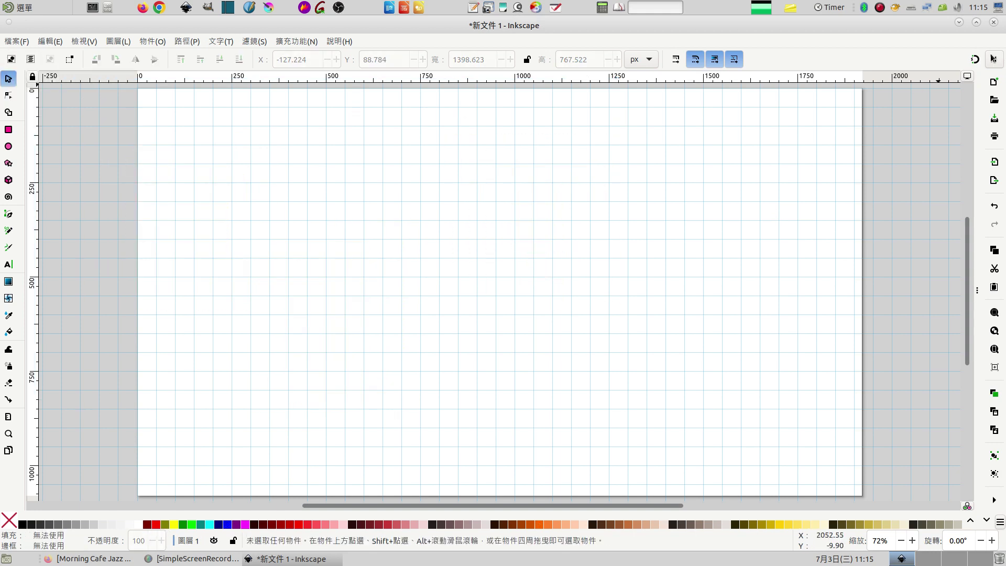
left_click(974, 58)
left_click(974, 60)
left_click(993, 60)
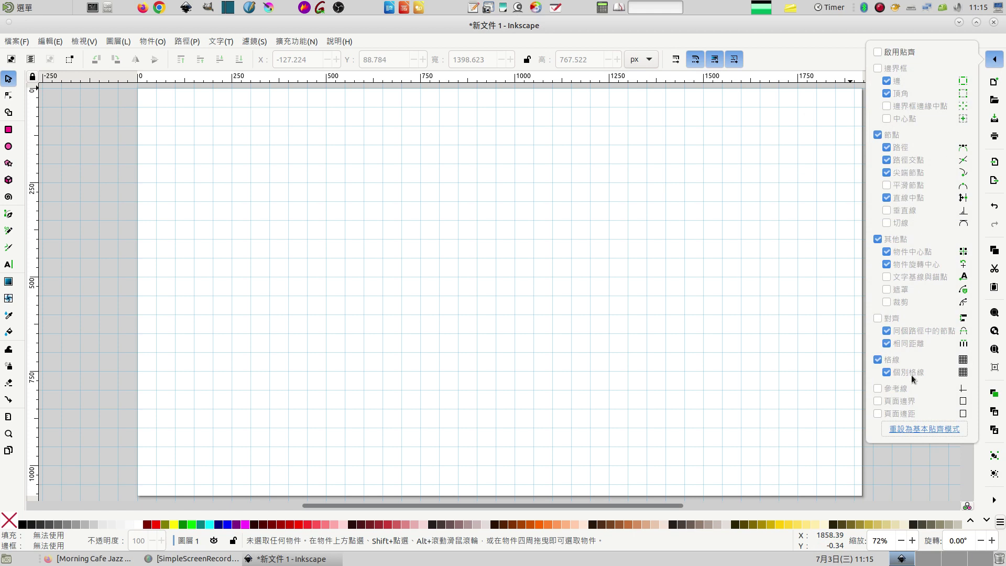
left_click(835, 43)
left_click(994, 59)
left_click(830, 51)
left_click(973, 61)
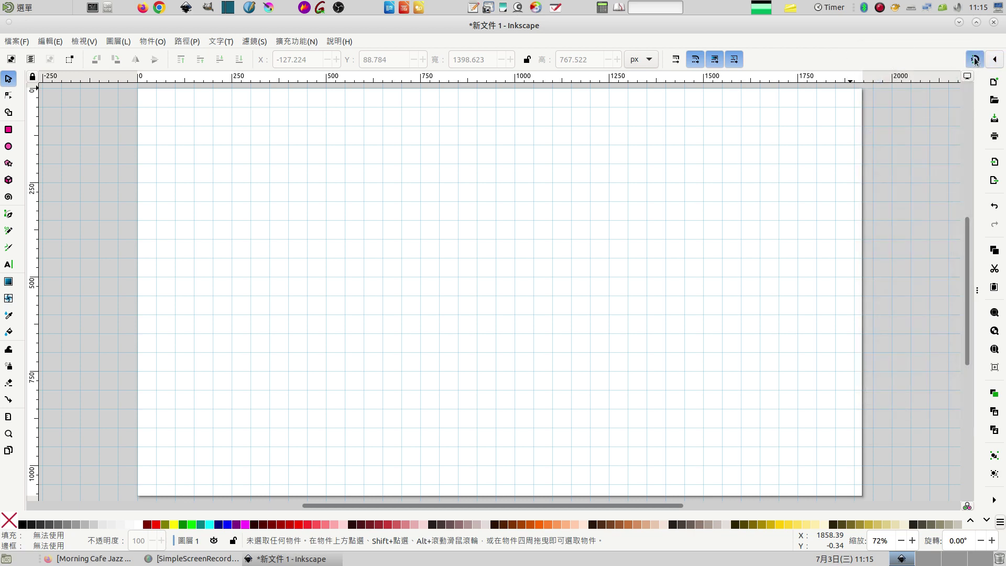
left_click(8, 147)
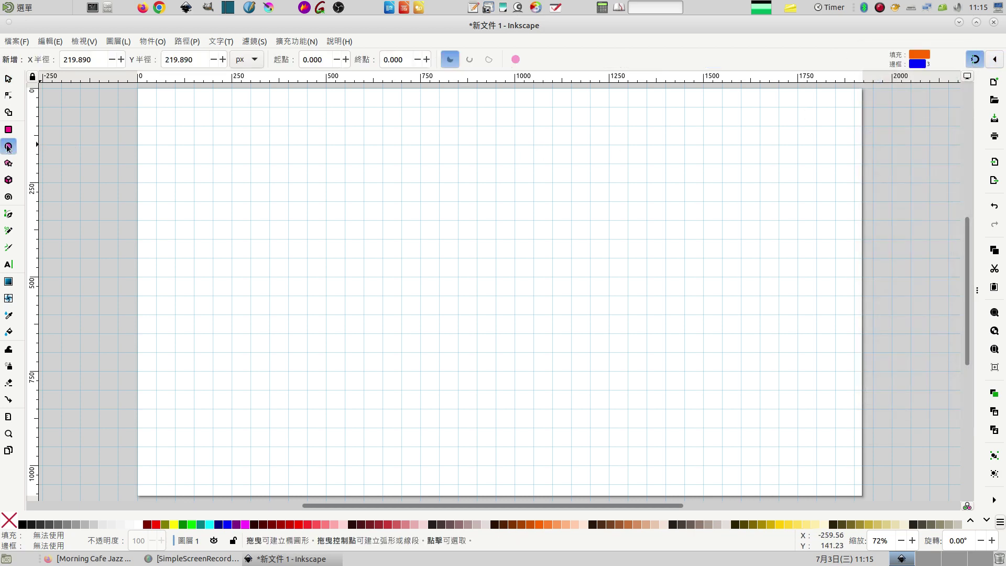
- Set the stroke width for new shapes to 8 px
left_click(8, 79)
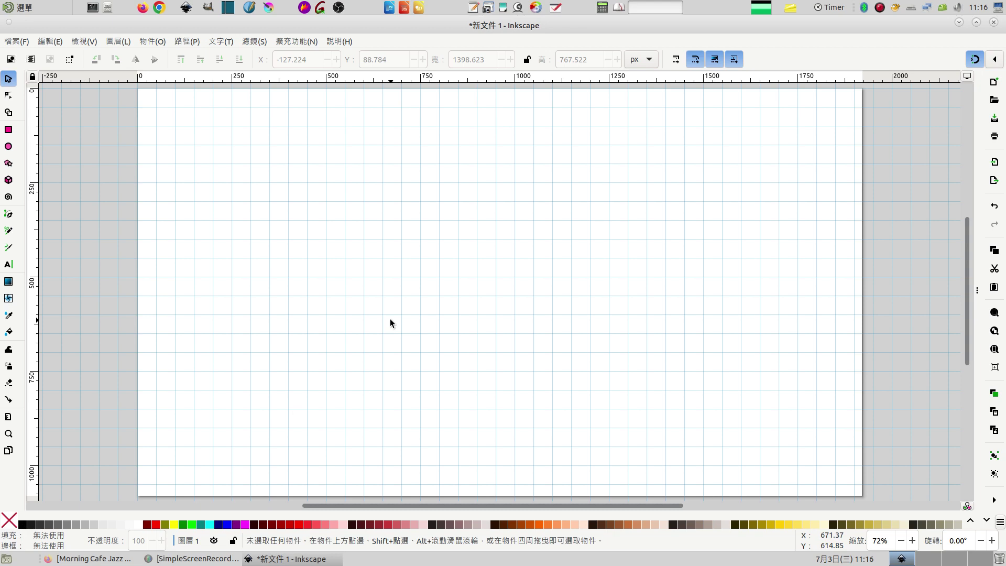
right_click(74, 547)
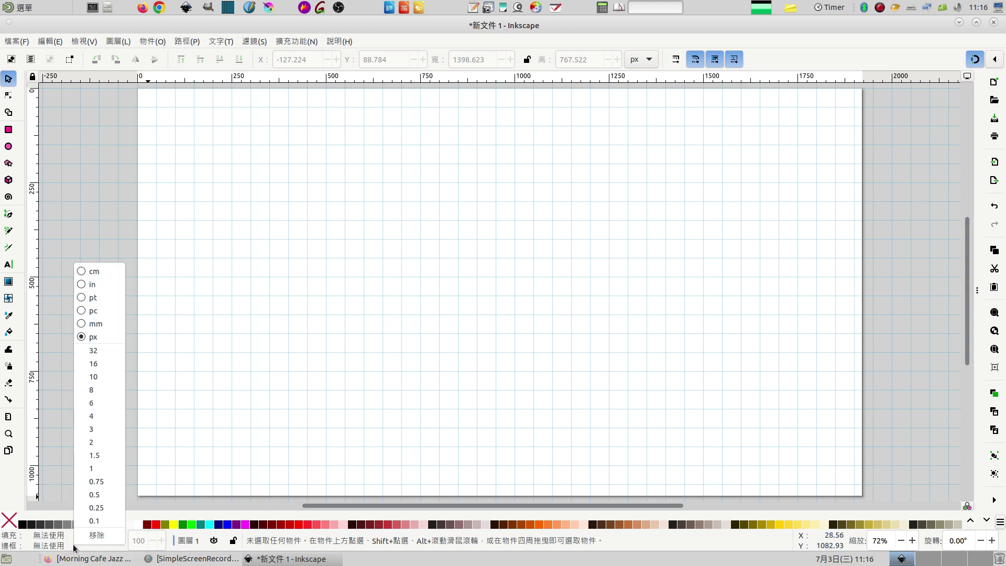
left_click(57, 549)
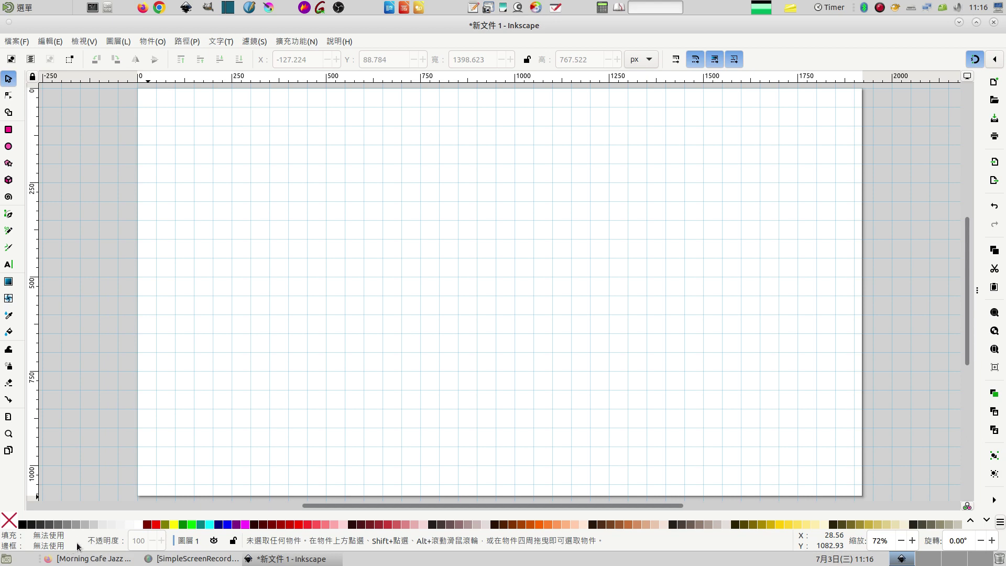
right_click(73, 548)
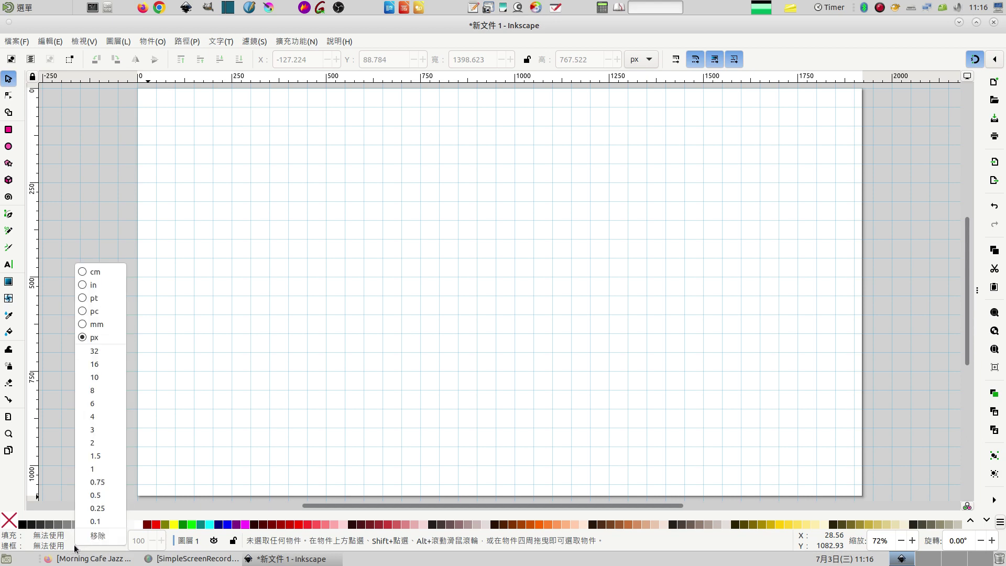
left_click(111, 392)
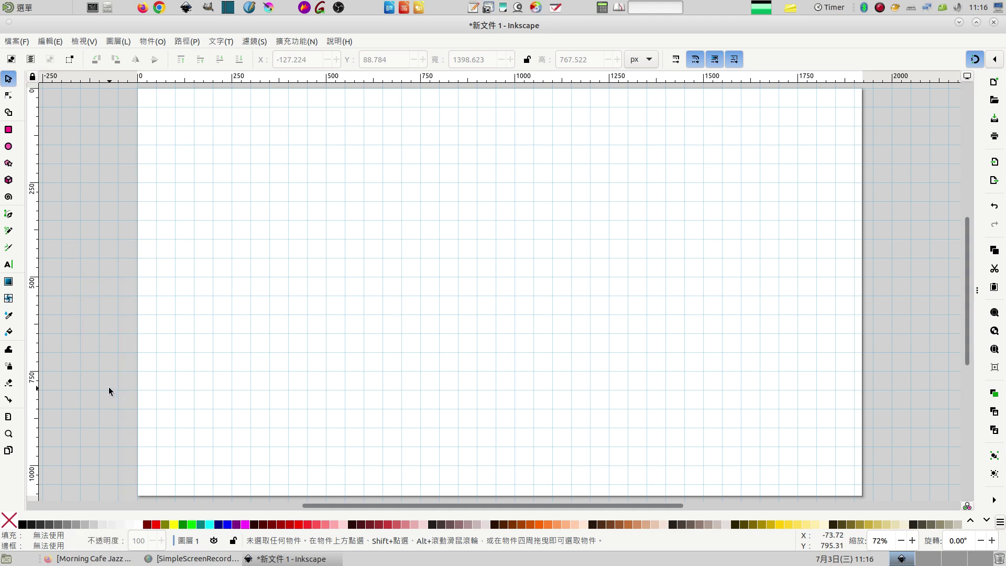
left_click(9, 146)
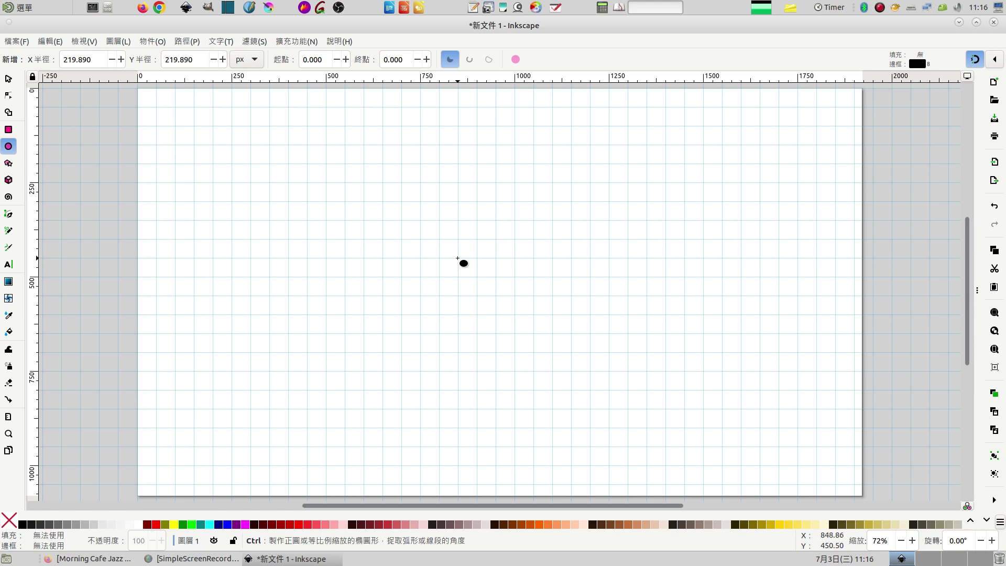
- Draw a 100 px radius circle with a thick black outline near the page centre
mouse_move(448, 249)
left_mouse_down()
mouse_move(507, 288)
mouse_move(503, 296)
mouse_move(482, 284)
mouse_move(493, 296)
left_mouse_up()
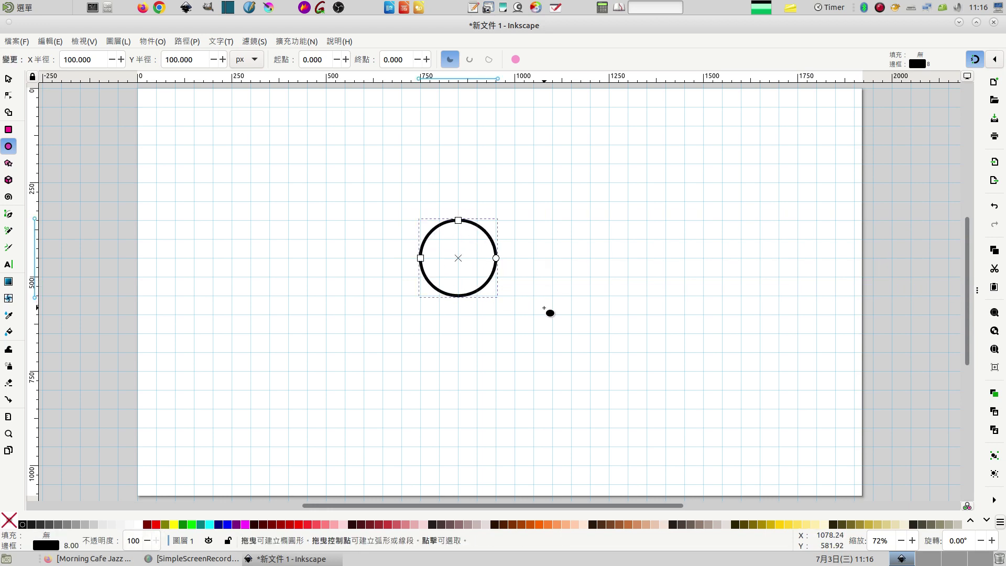
key("ctrl")
- Enlarge two copies of the circle into second and third concentric rings around it
left_click(8, 79)
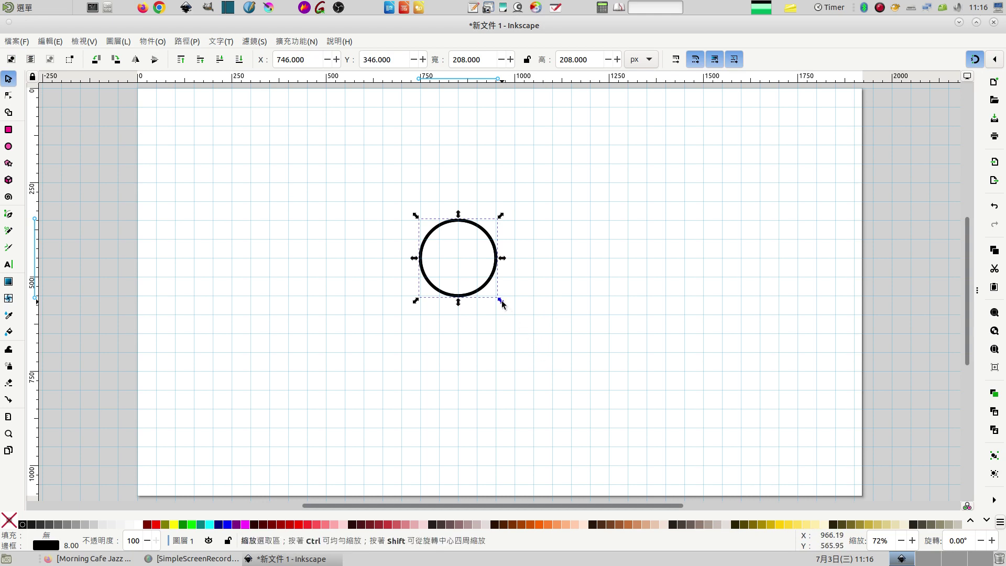
left_click_drag(500, 300, 520, 320)
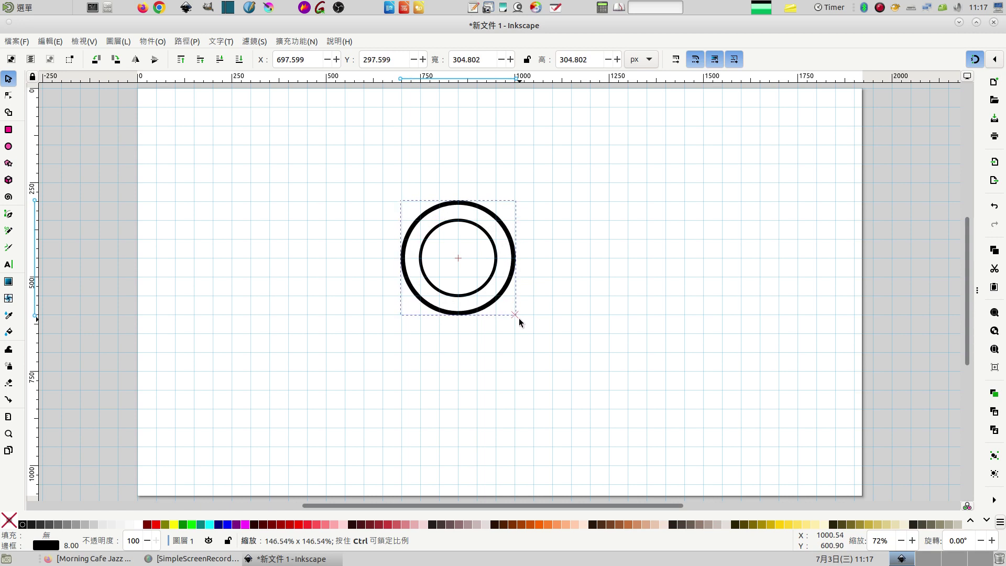
left_click_drag(520, 319, 519, 318)
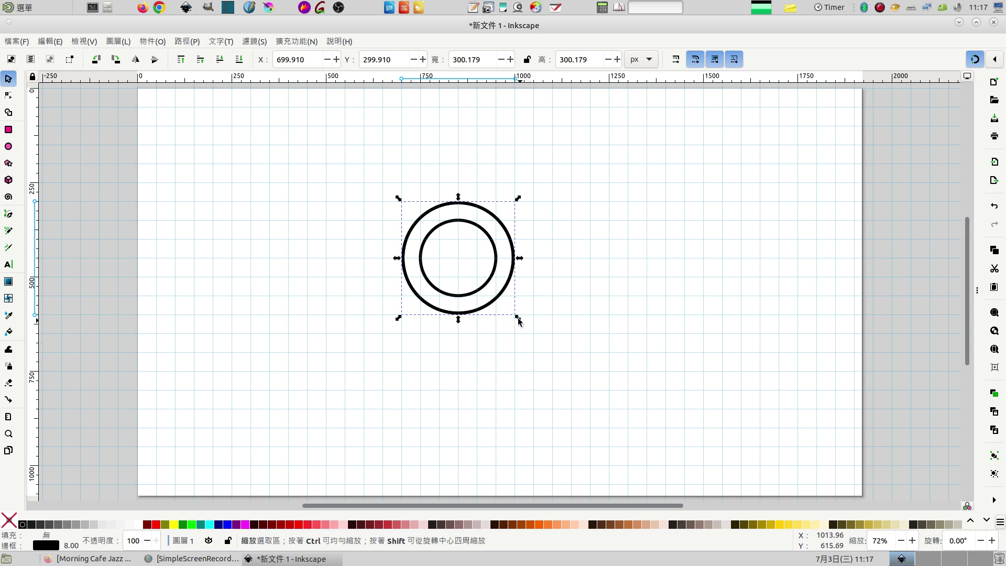
left_click_drag(518, 319, 536, 336)
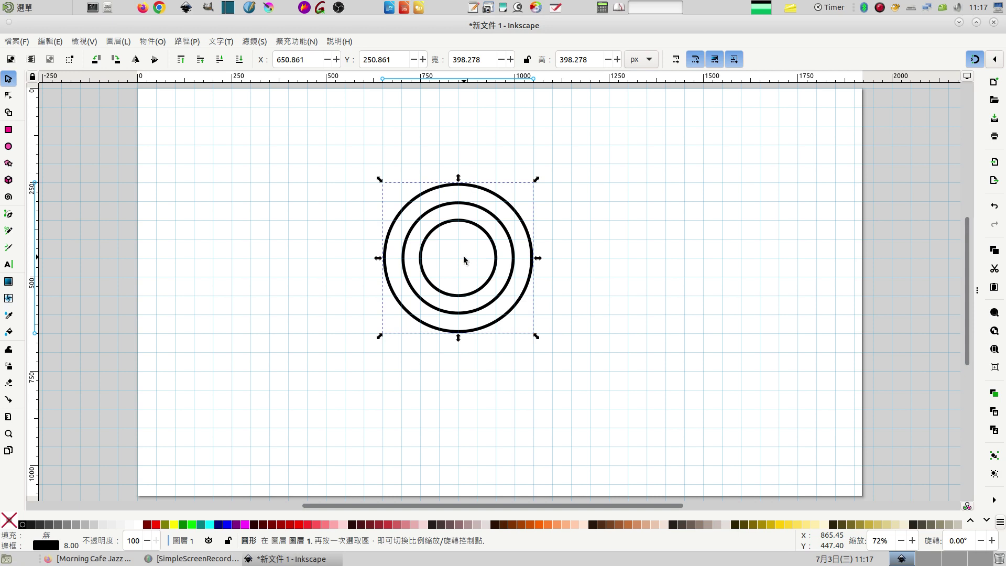
left_click(634, 255)
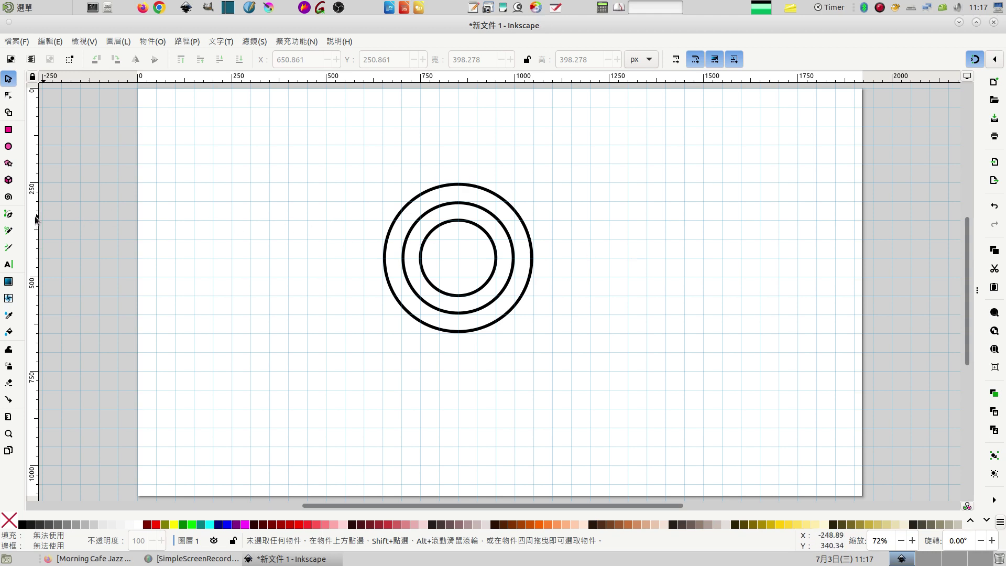
left_click(8, 214)
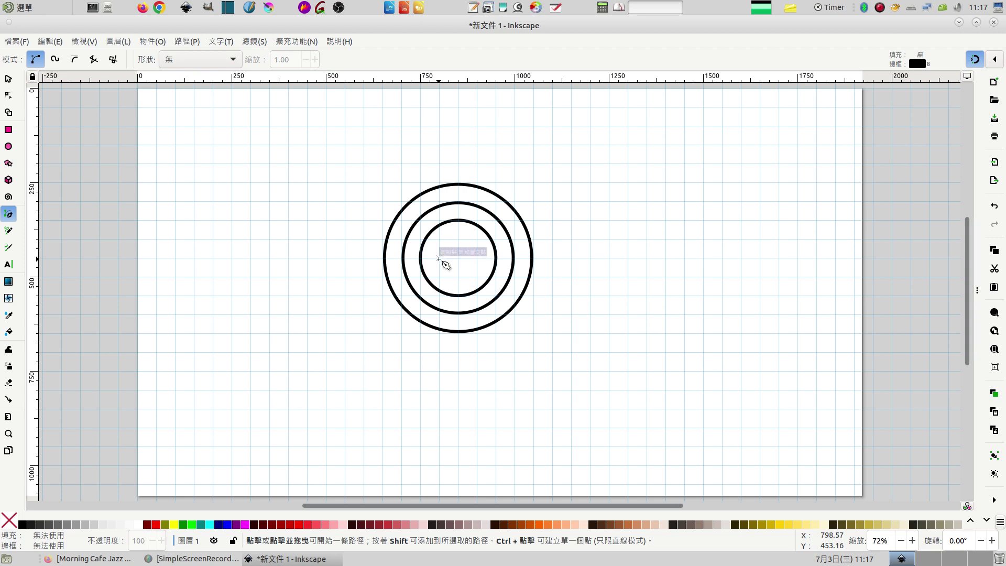
- Draw two straight lines from inside the rings to the upper-left and upper-right, then select everything
left_click(438, 258)
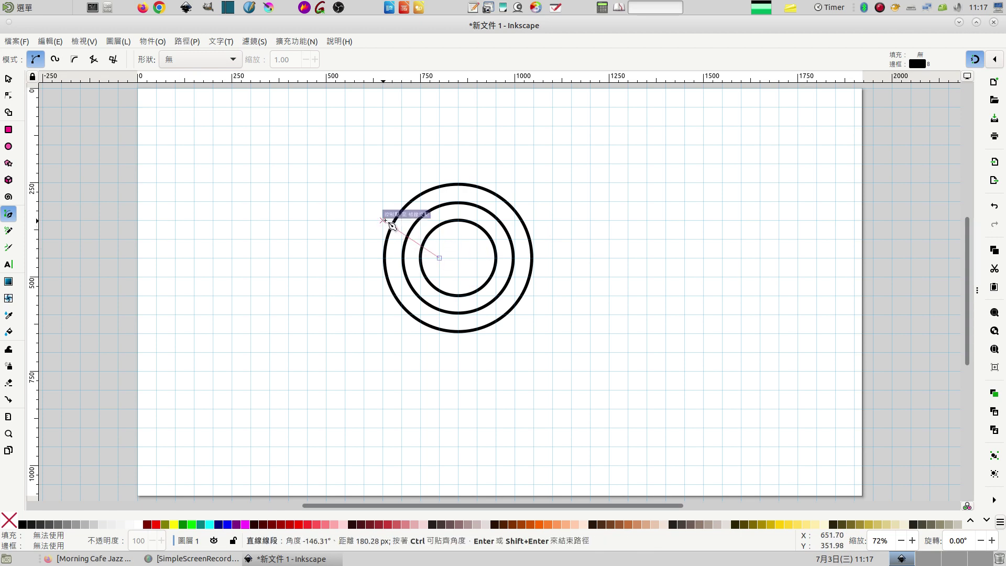
double_click(382, 220)
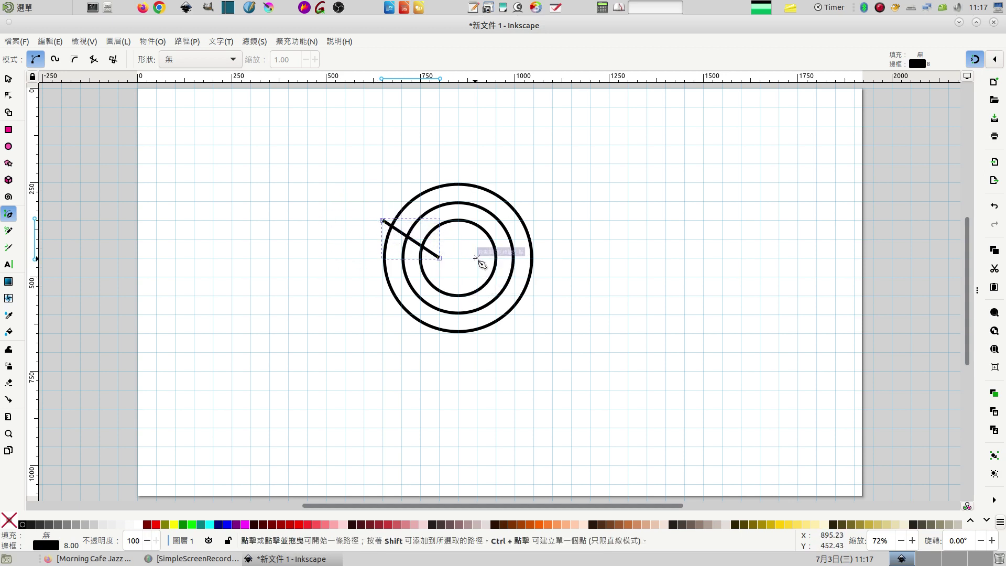
left_click(476, 257)
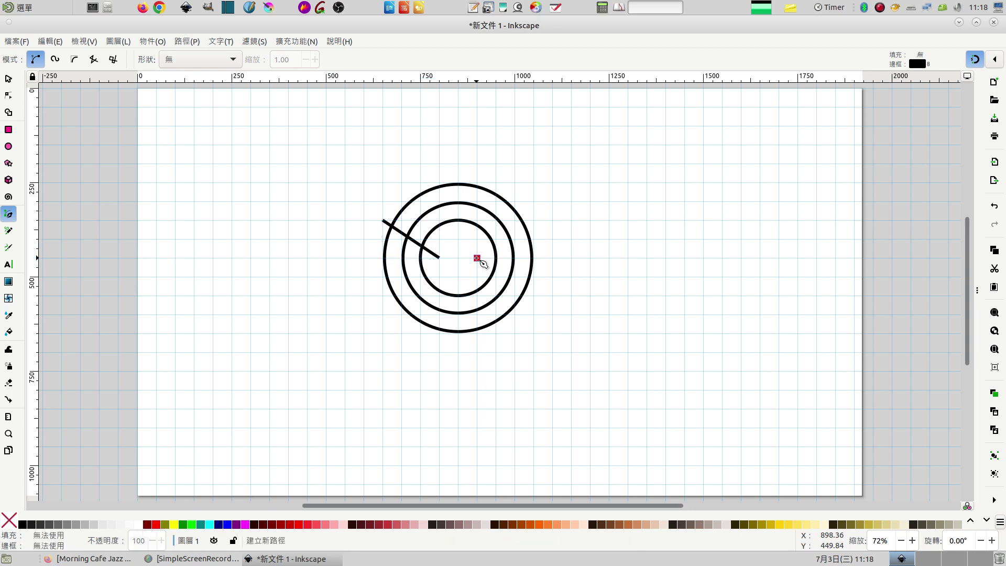
double_click(533, 220)
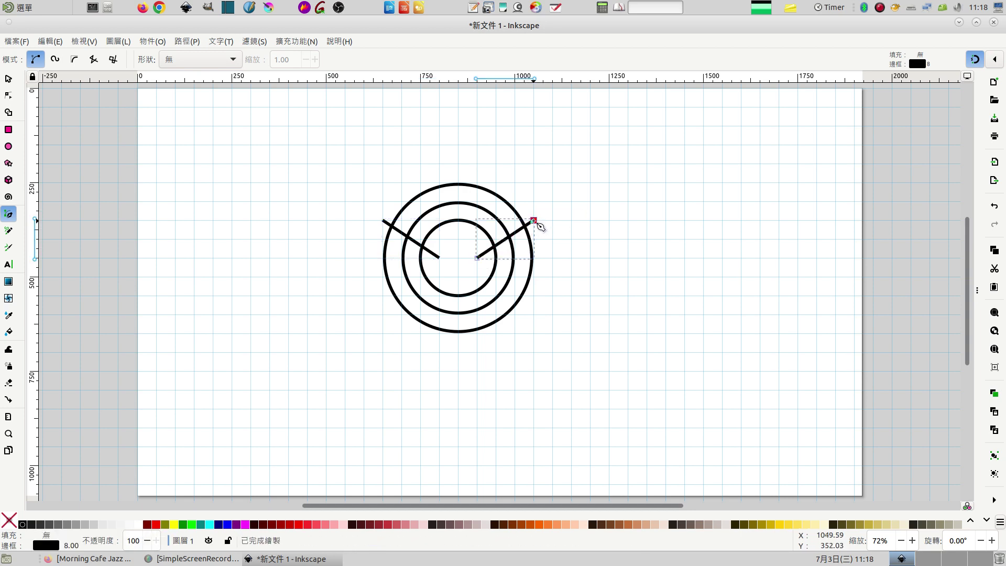
left_click(11, 77)
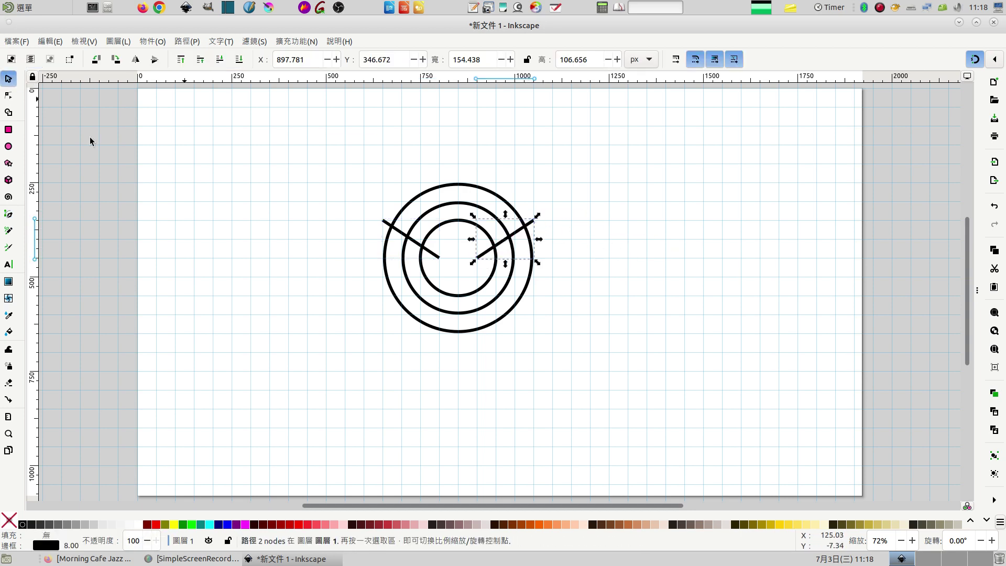
left_click_drag(319, 116, 622, 380)
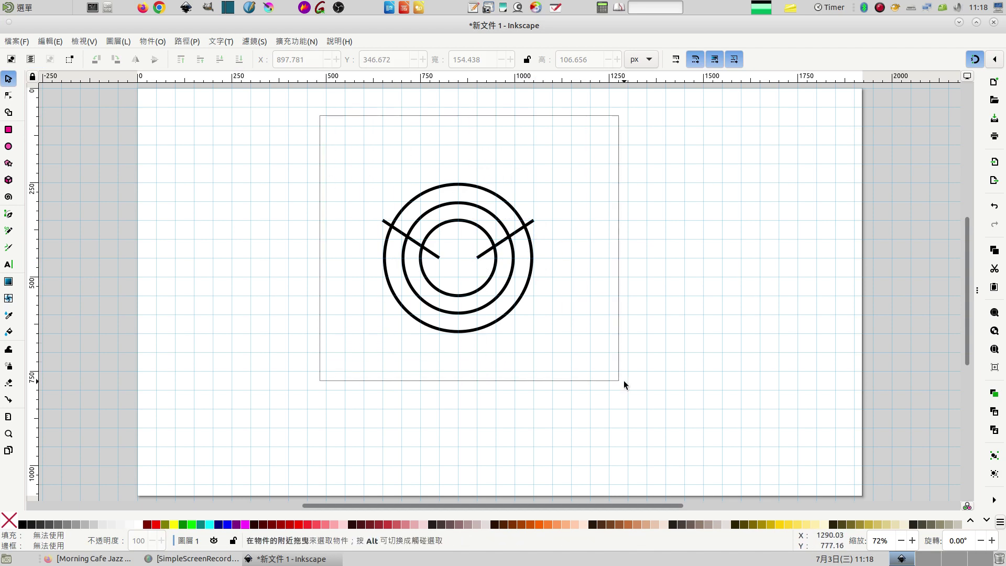
left_click(185, 42)
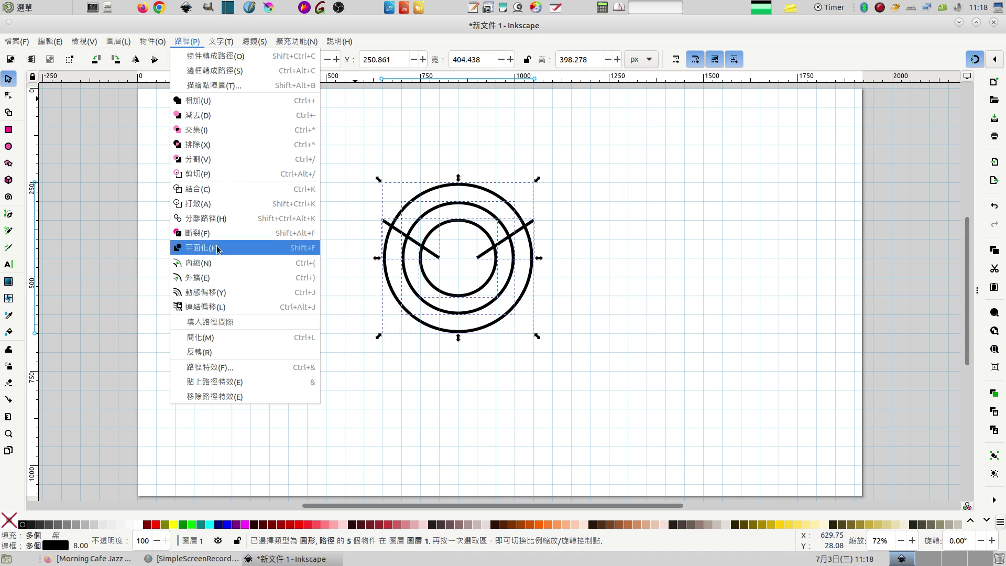
left_click(363, 137)
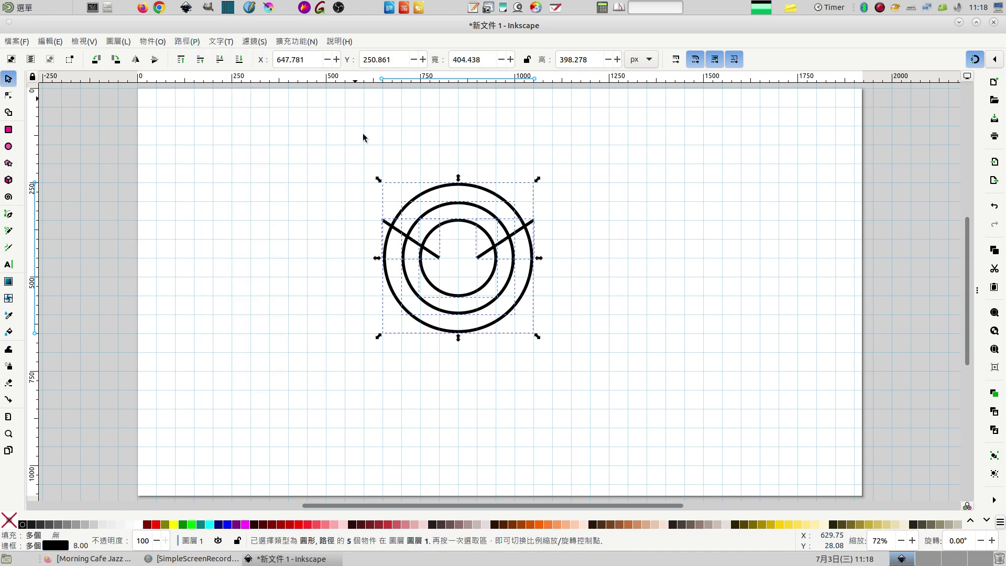
left_click(621, 219)
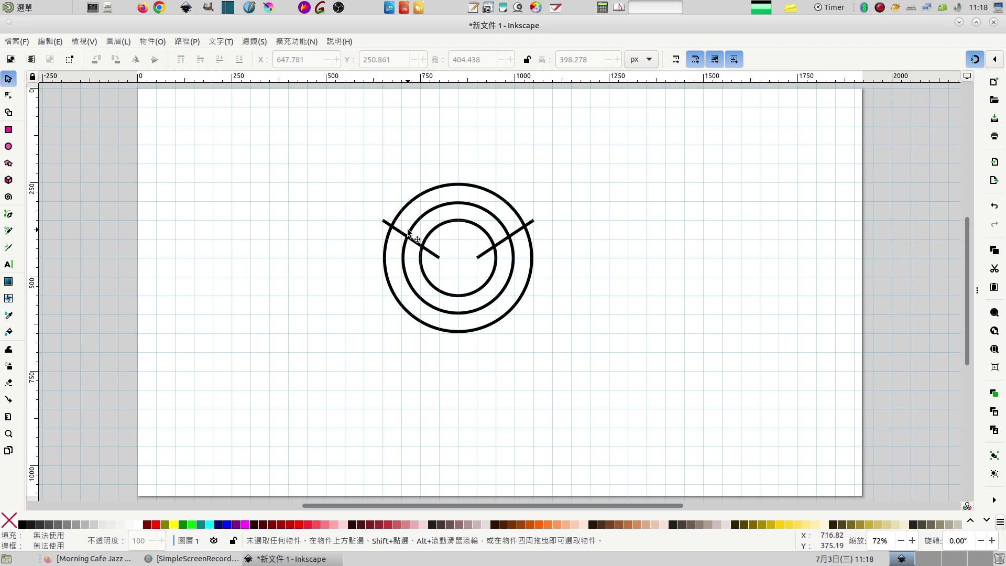
left_click(191, 42)
left_click(351, 158)
left_click_drag(343, 128, 583, 361)
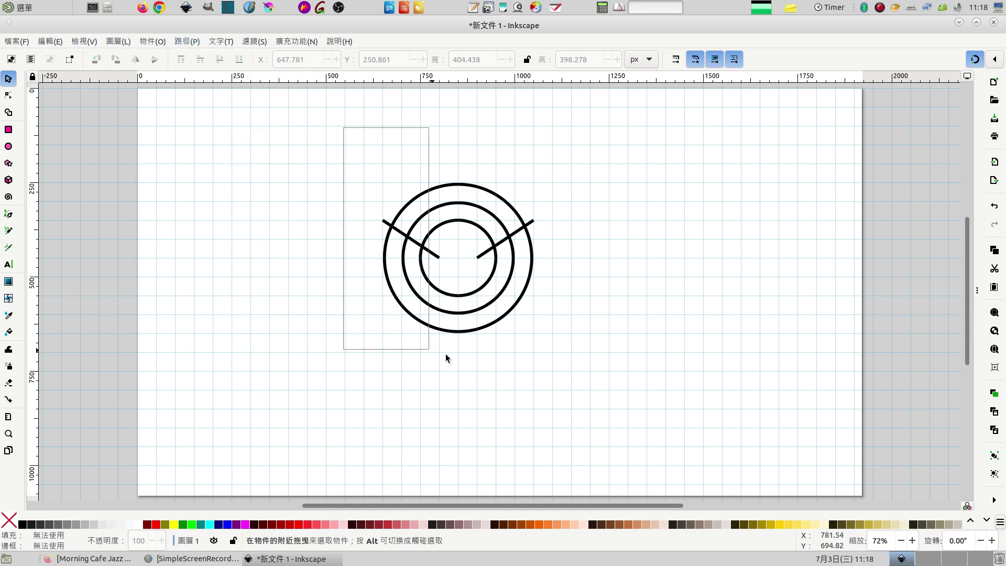
left_click(186, 42)
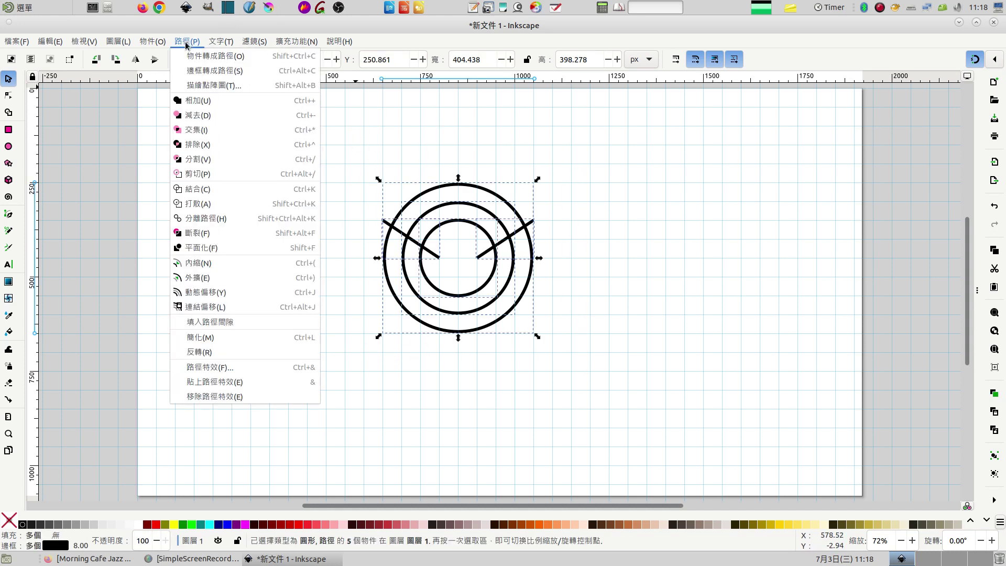
left_click(218, 250)
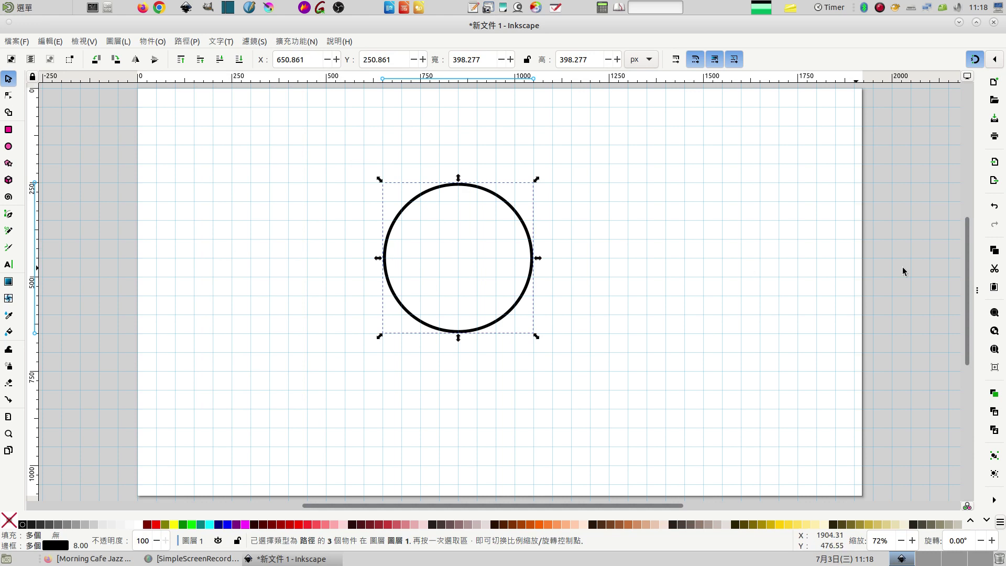
left_click(993, 206)
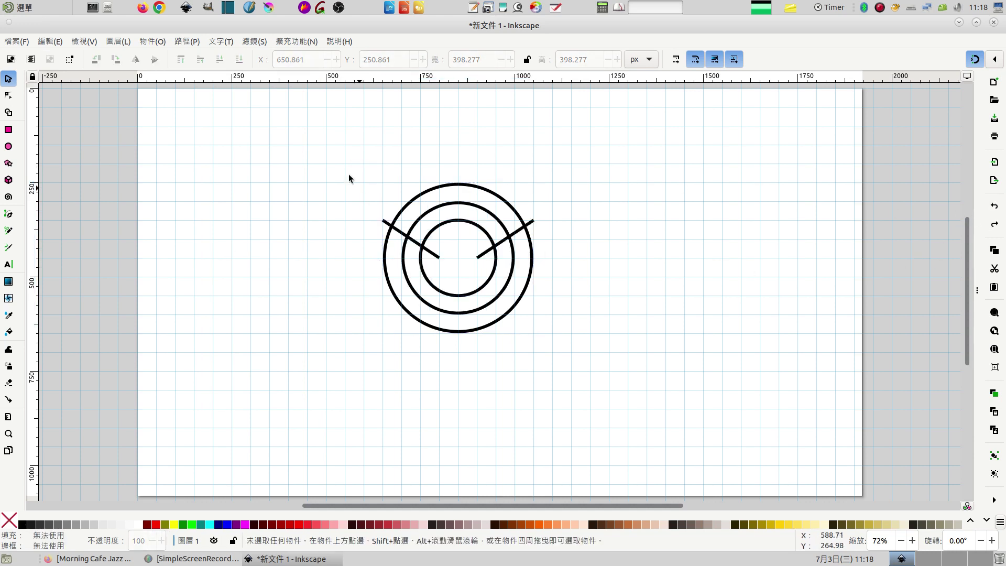
- Select all five rings and lines together and bring up the Path operations menu
left_click_drag(344, 173, 634, 369)
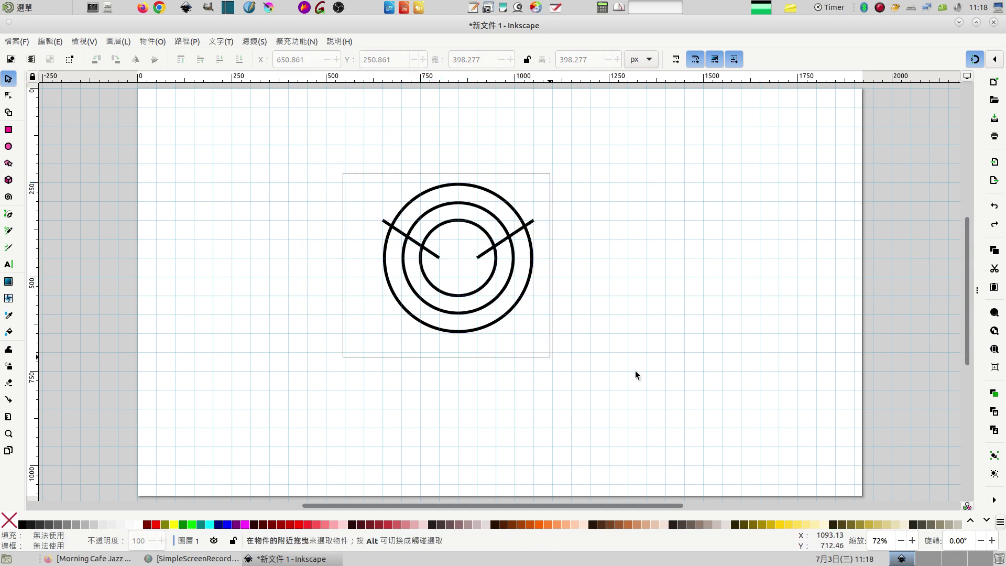
left_click(181, 42)
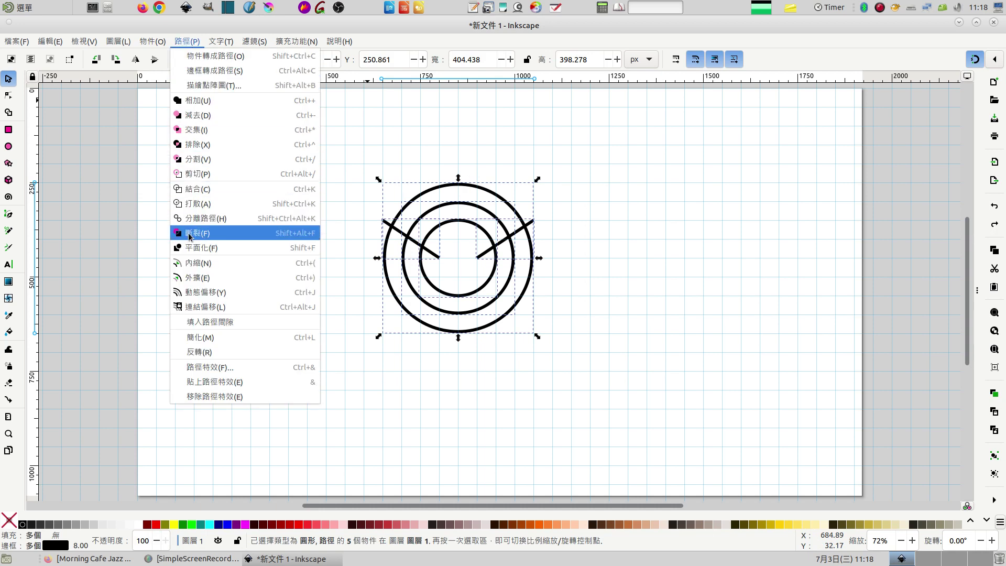
left_click(409, 123)
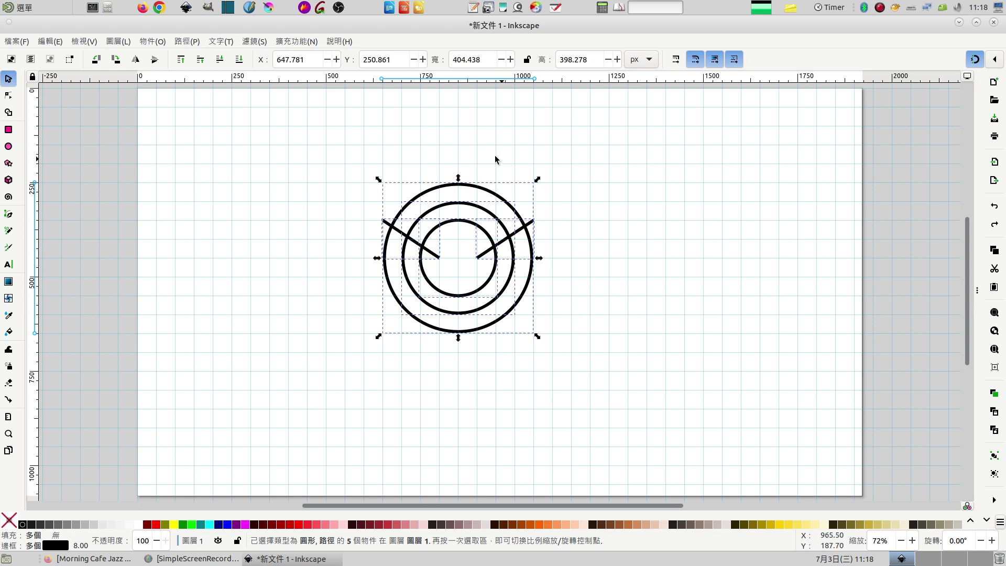
left_click(499, 137)
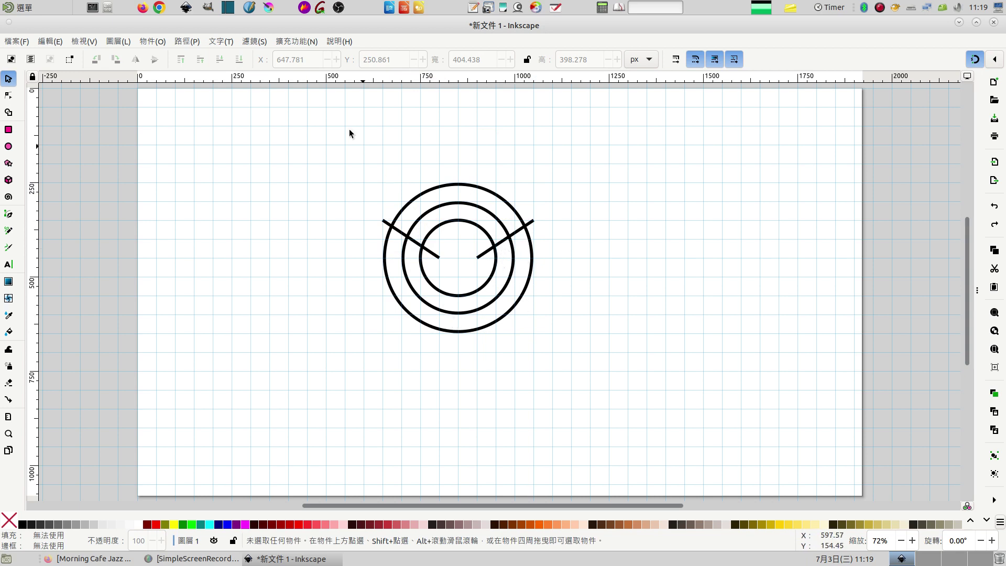
left_click_drag(366, 148, 568, 370)
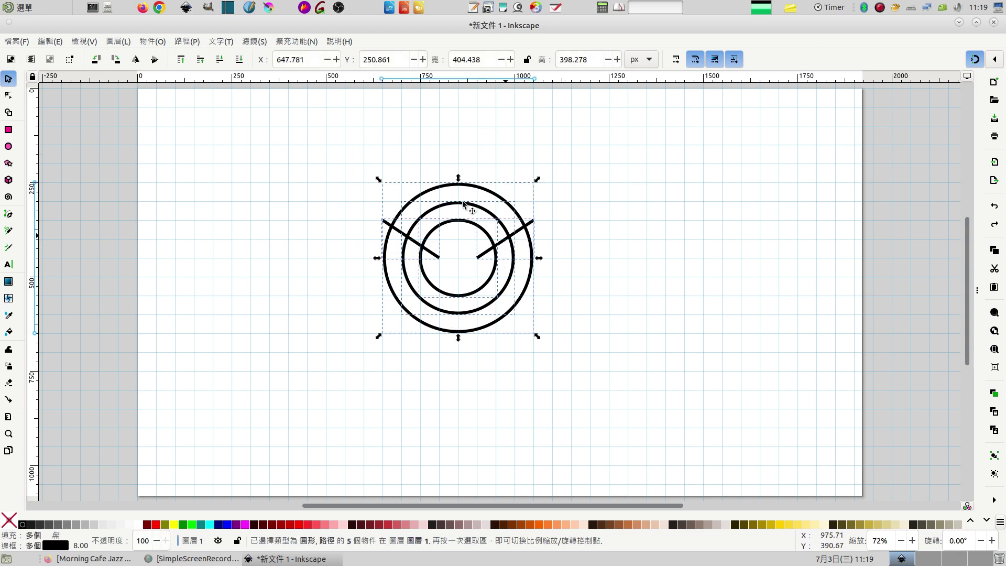
left_click(190, 42)
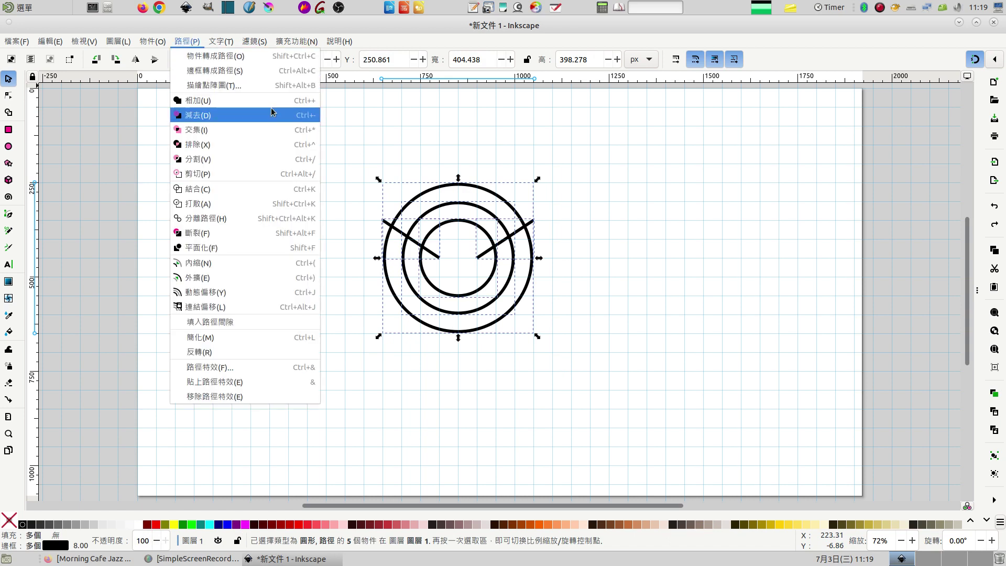
- Fracture the shapes, move the two lower arcs and inner circle lower left, and select the top arcs
left_click(199, 233)
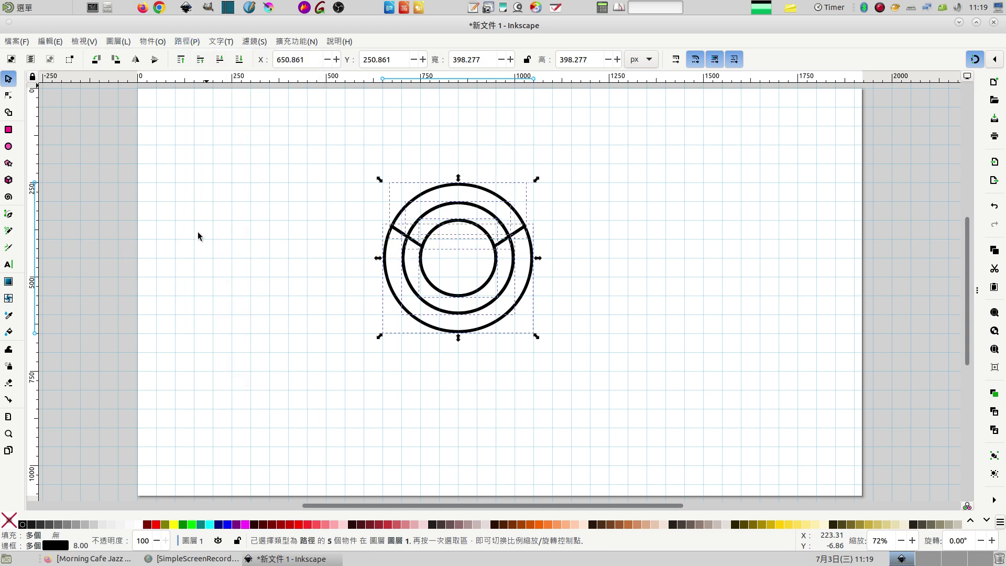
left_click(696, 273)
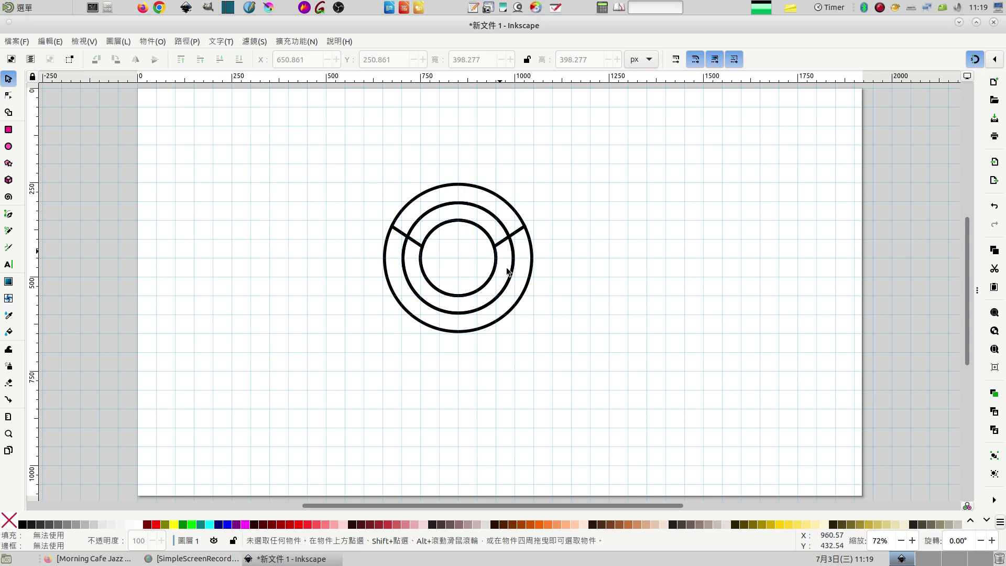
left_click_drag(523, 297, 308, 347)
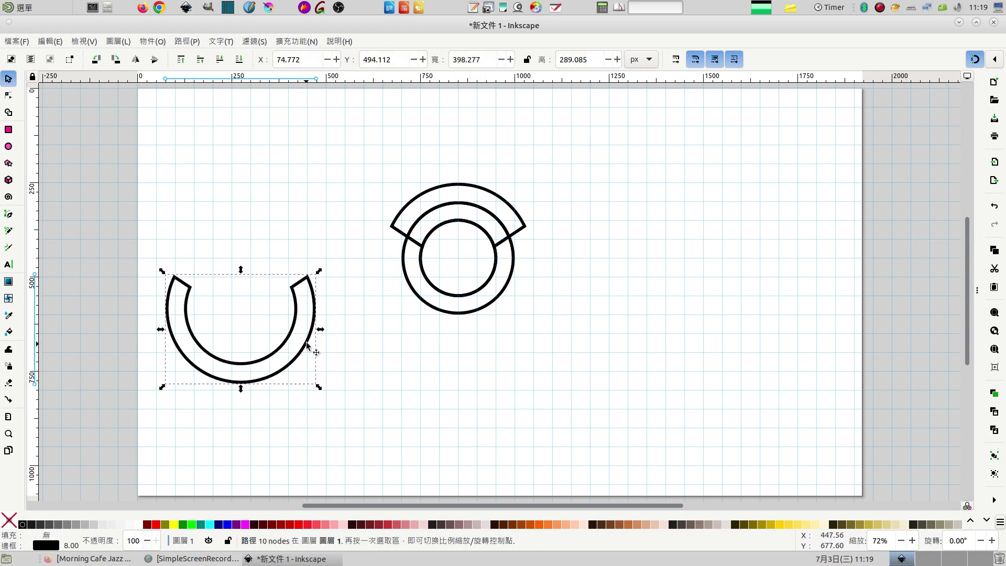
mouse_move(424, 303)
left_mouse_down()
mouse_move(130, 415)
mouse_move(139, 382)
left_mouse_up()
mouse_move(431, 283)
left_mouse_down()
mouse_move(344, 302)
mouse_move(214, 289)
mouse_move(148, 310)
left_mouse_up()
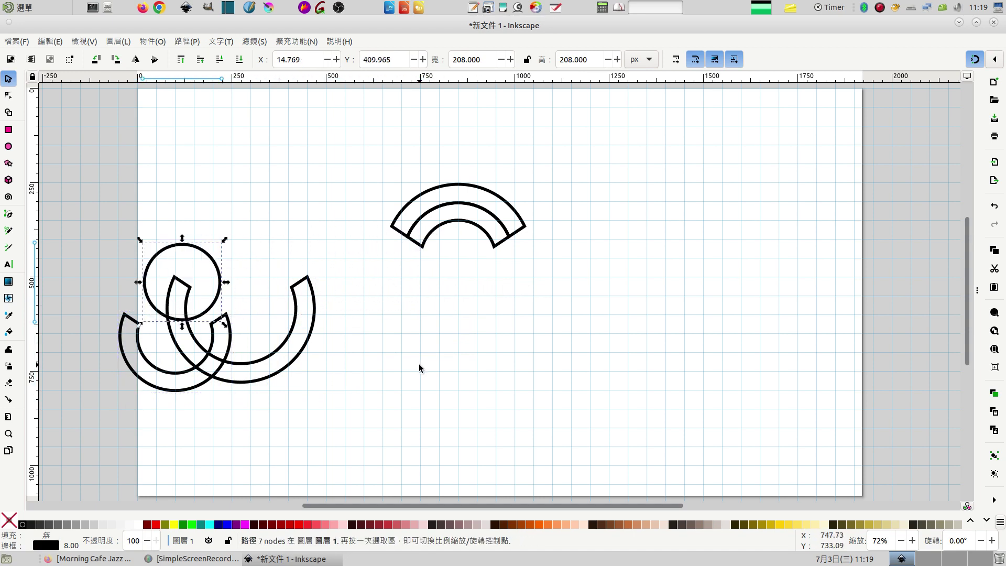
left_click(511, 367)
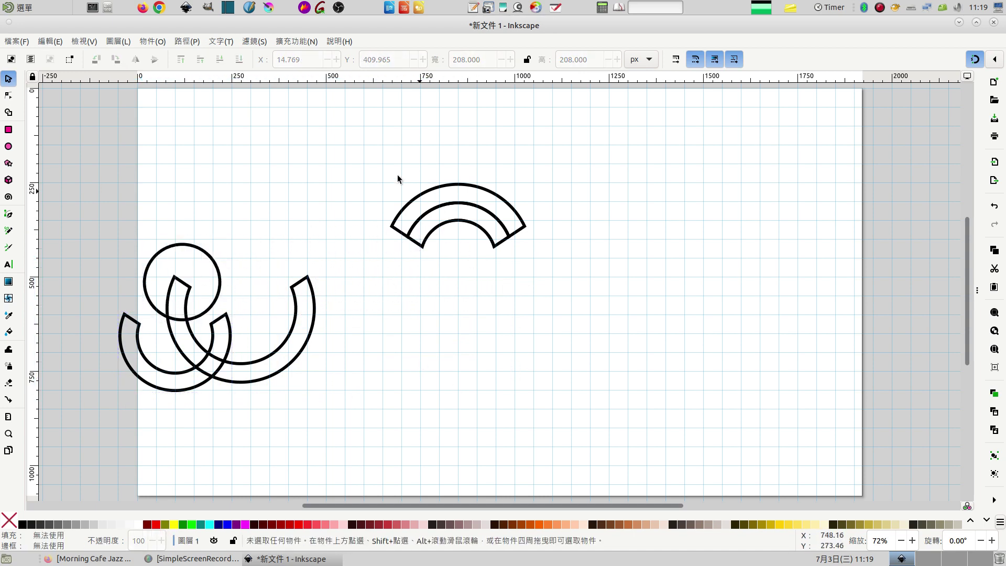
mouse_move(371, 153)
left_mouse_down()
mouse_move(391, 225)
mouse_move(570, 319)
left_mouse_up()
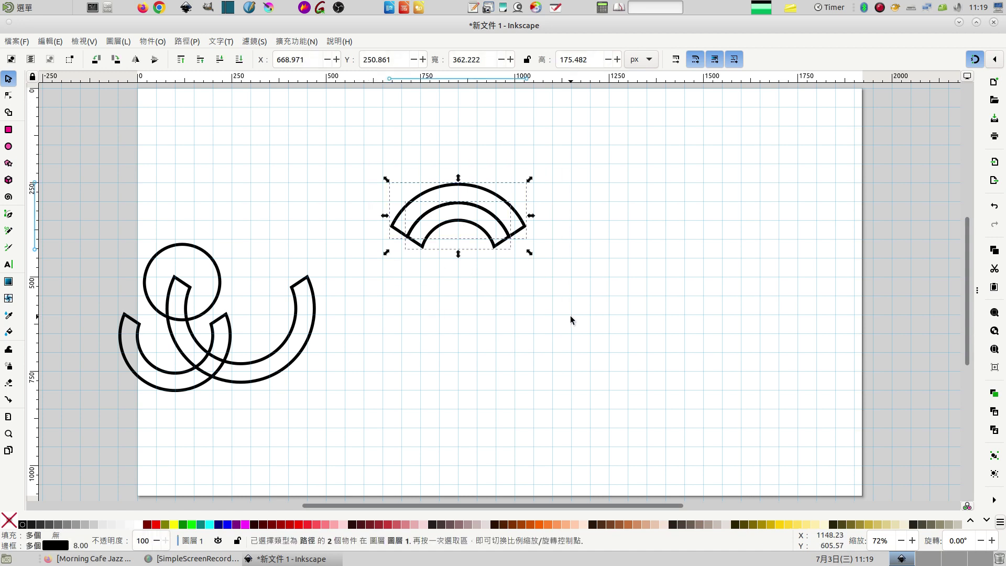
- Combine the two top arcs into a single fan path with Path > Combine
left_click(568, 285)
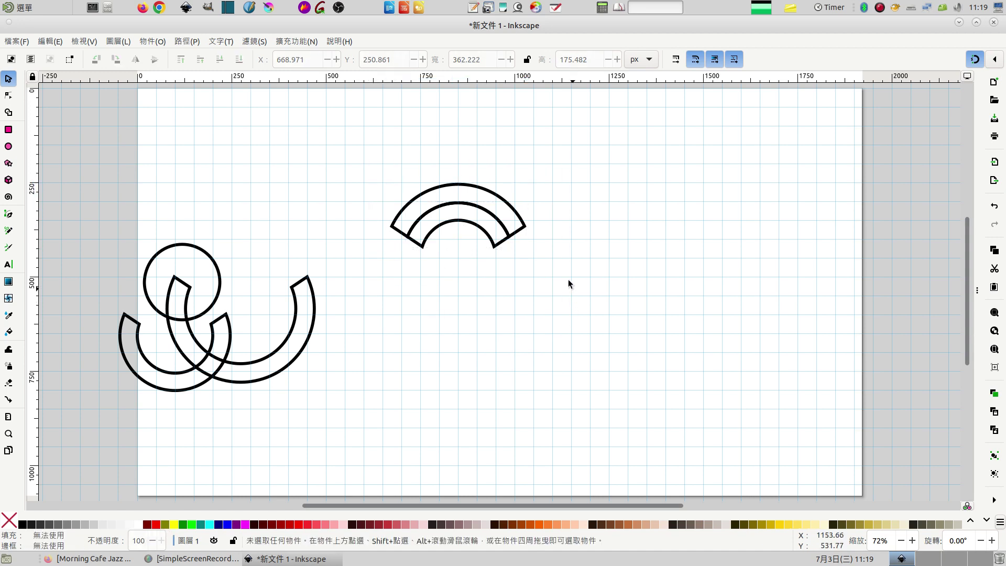
left_click(500, 244)
left_click(521, 226)
left_click(598, 218)
mouse_move(377, 146)
left_mouse_down()
mouse_move(388, 218)
mouse_move(563, 300)
mouse_move(555, 292)
left_mouse_up()
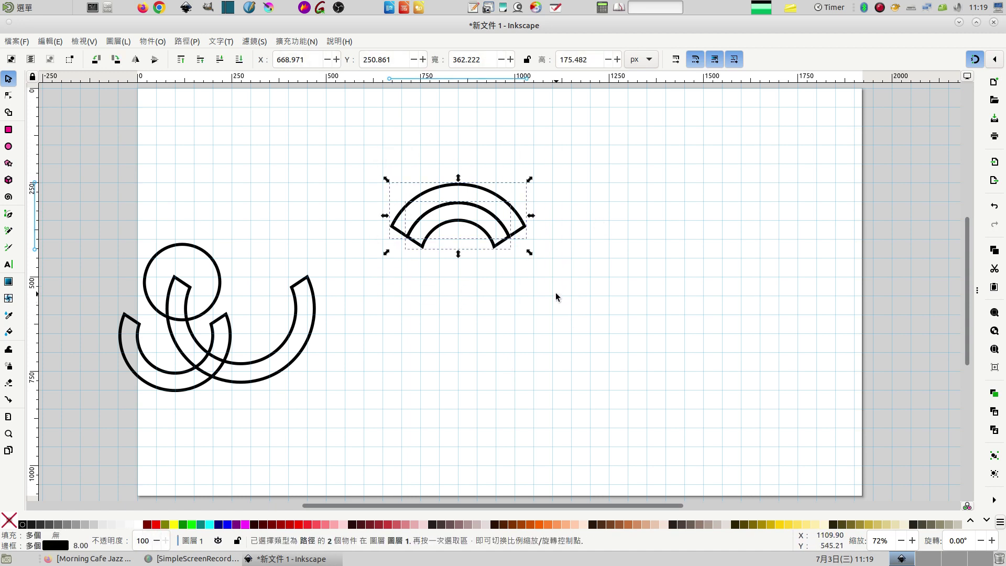
left_click(186, 42)
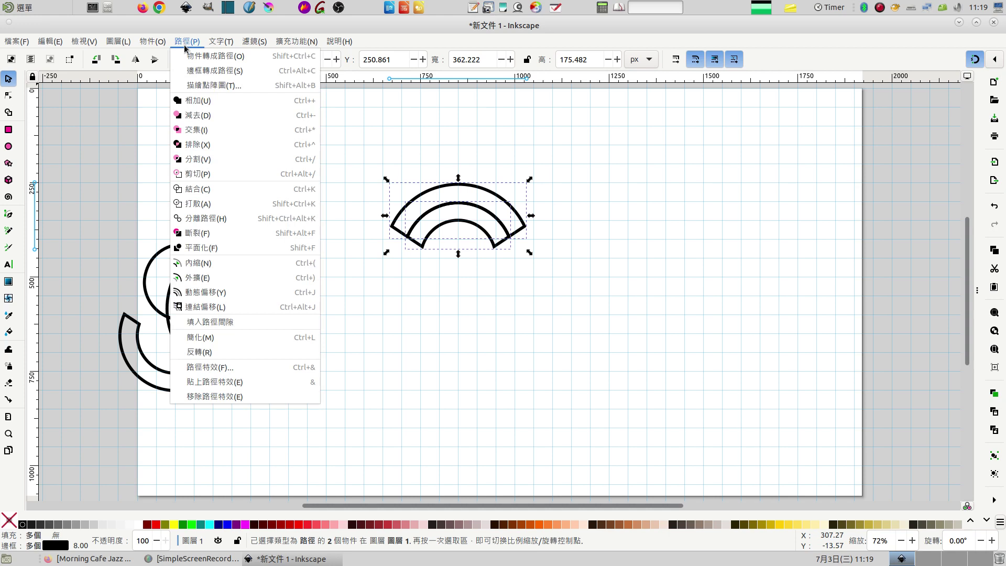
left_click(198, 189)
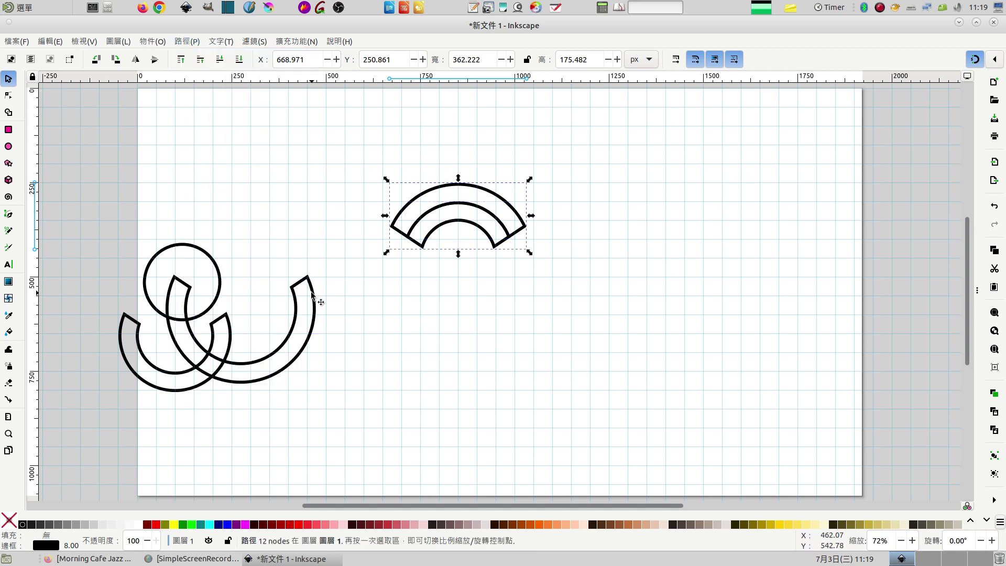
- Shift the leftover U piece and the combined fan further to the left
left_click_drag(314, 302, 208, 296)
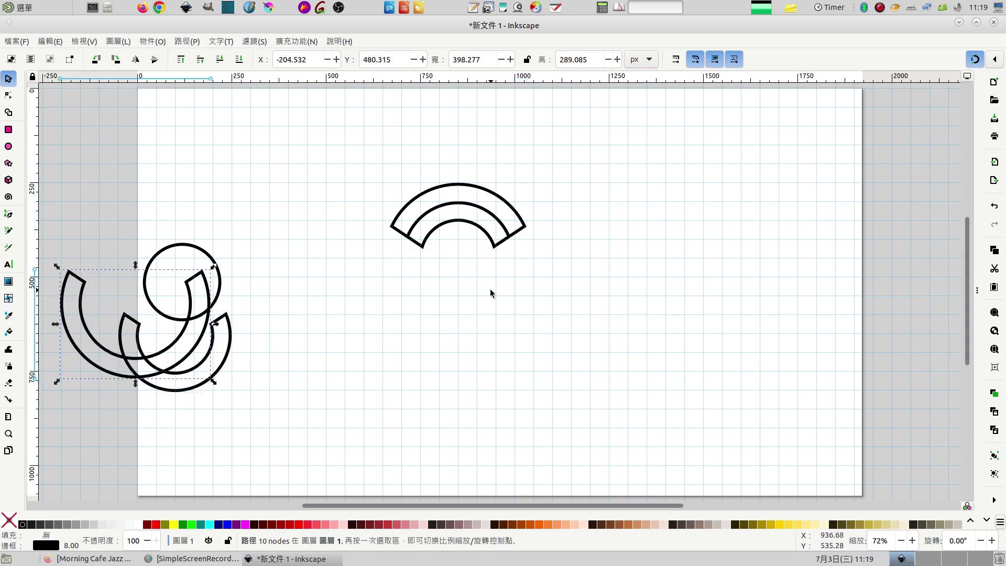
left_click(277, 289)
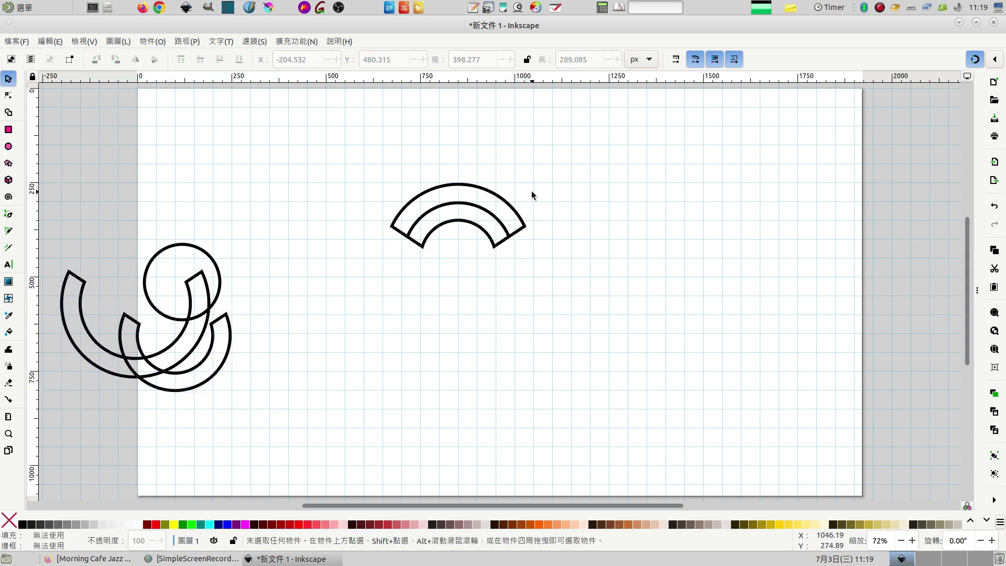
left_click_drag(513, 218, 417, 226)
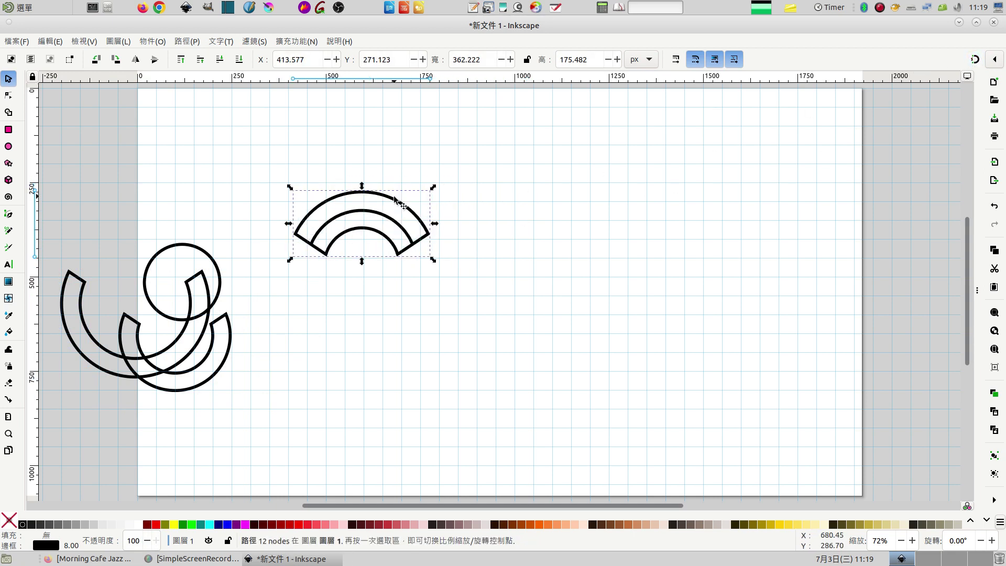
left_click_drag(394, 197, 389, 200)
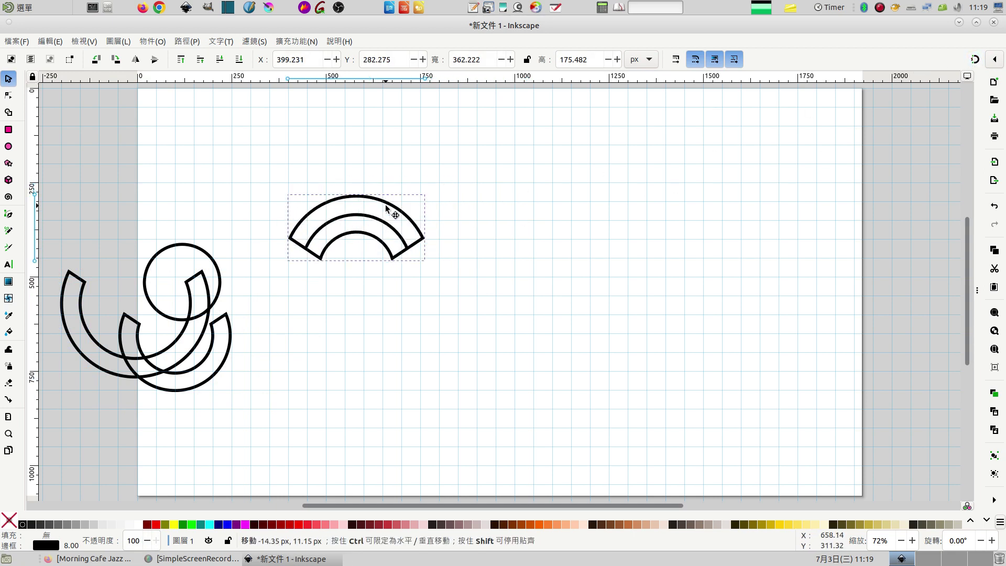
- Give the fan shape a cyan fill and a dark red outline
left_click(986, 520)
left_click(986, 521)
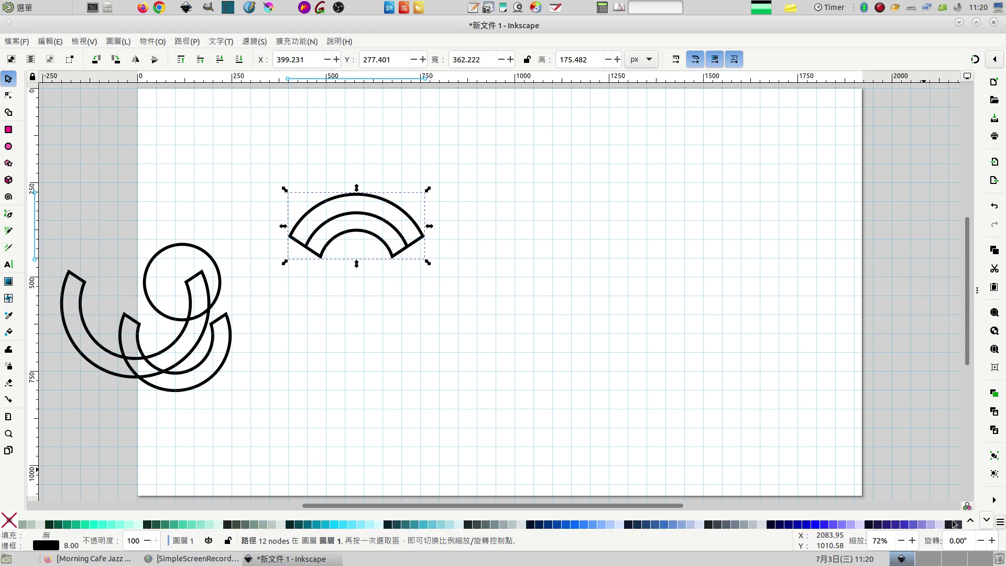
left_click(333, 524)
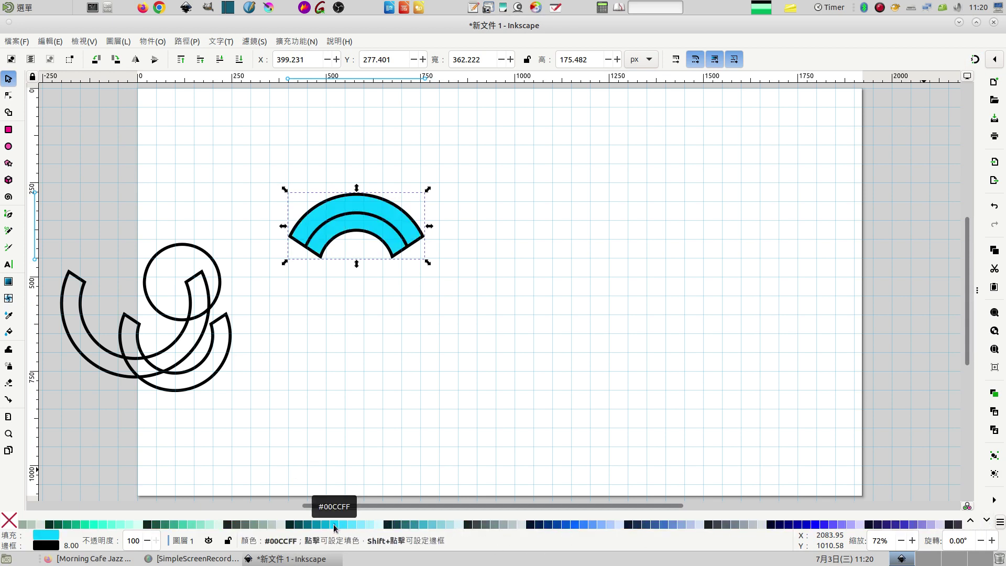
left_click(970, 521)
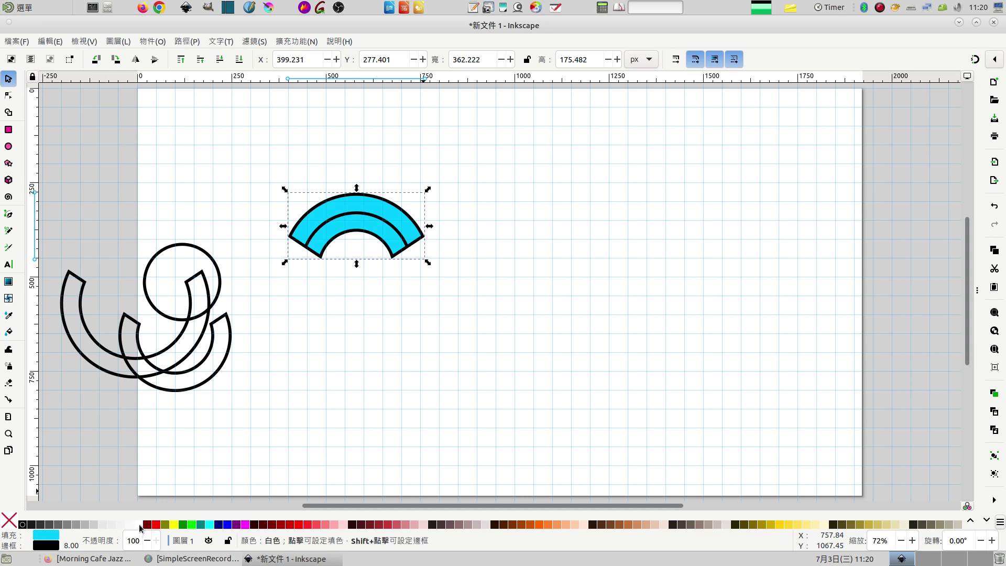
left_click(141, 528, "shift")
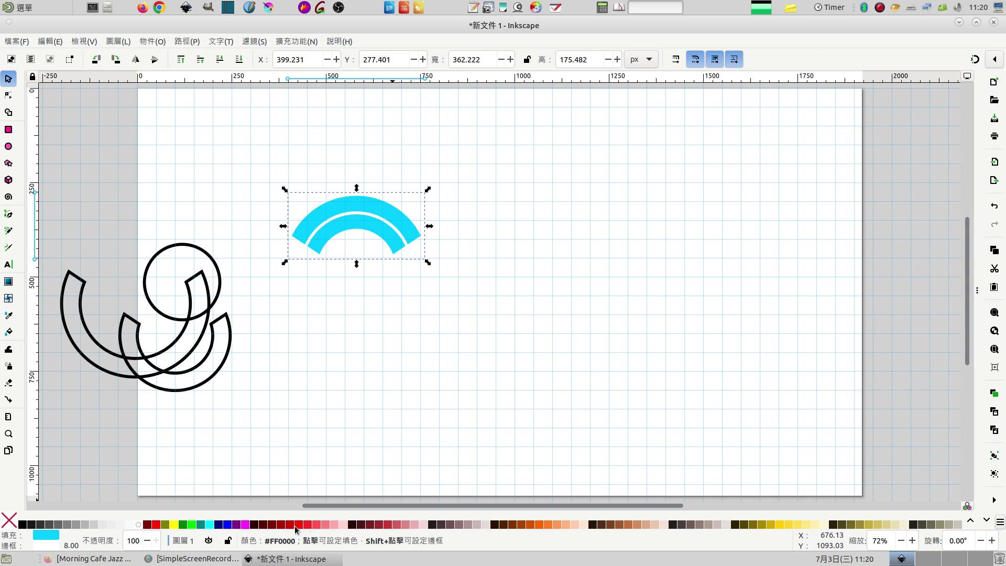
left_click(273, 522, "shift")
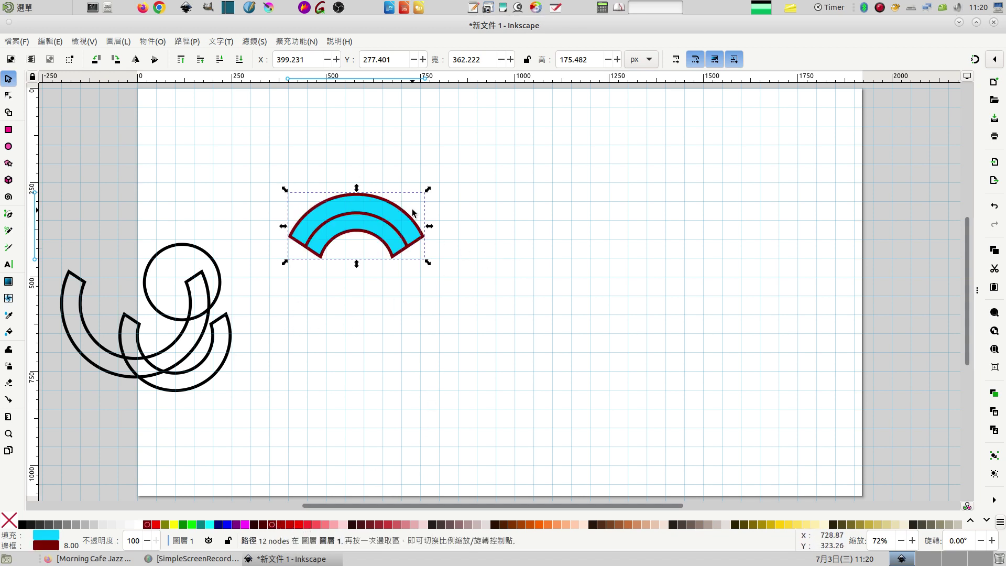
- Reselect the cyan fan and open its Path Effects
left_click(485, 228)
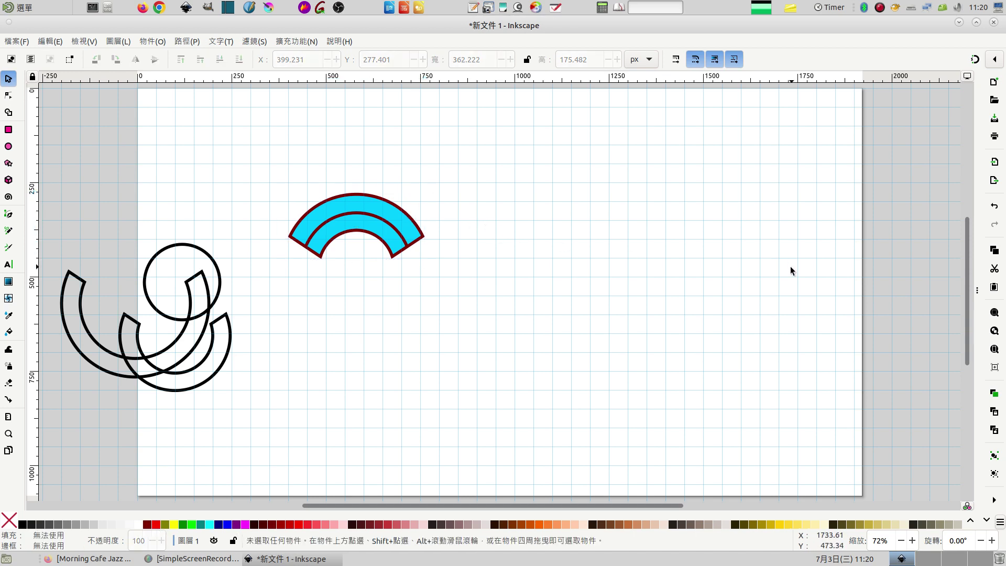
left_click(393, 200)
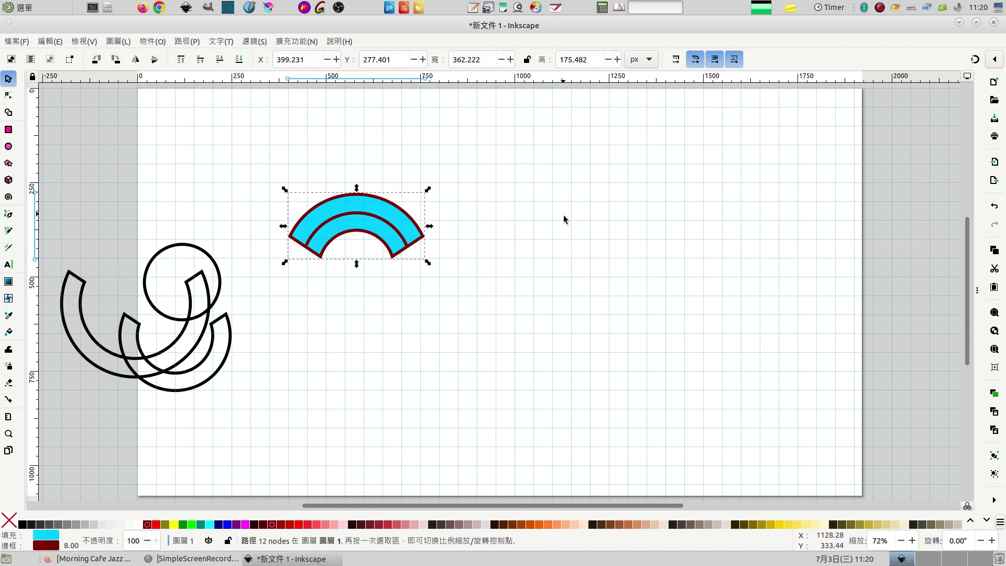
left_click(977, 293)
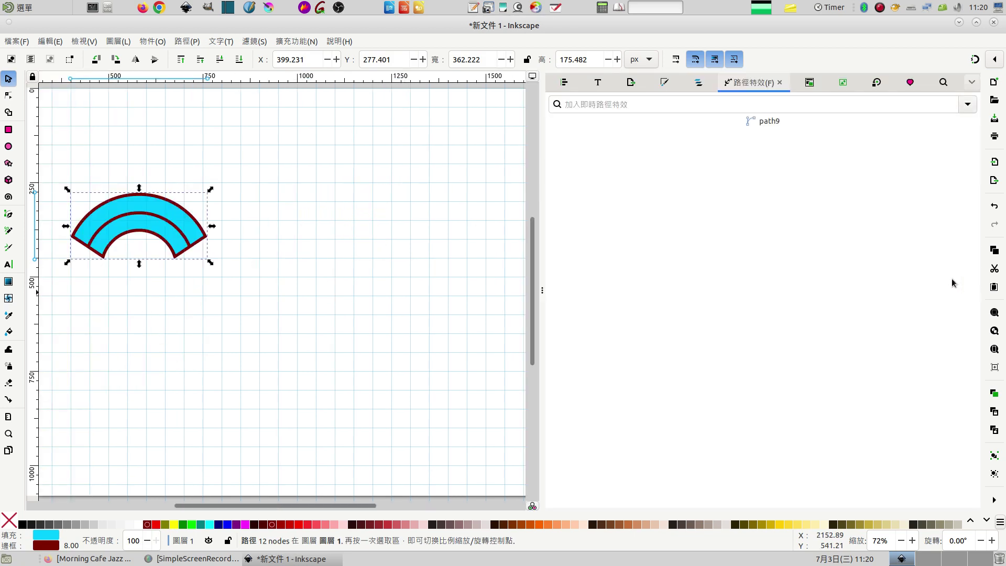
- Apply the Tiling path effect and raise Offset to 48% to stagger the middle row
left_click(967, 104)
left_click(775, 317)
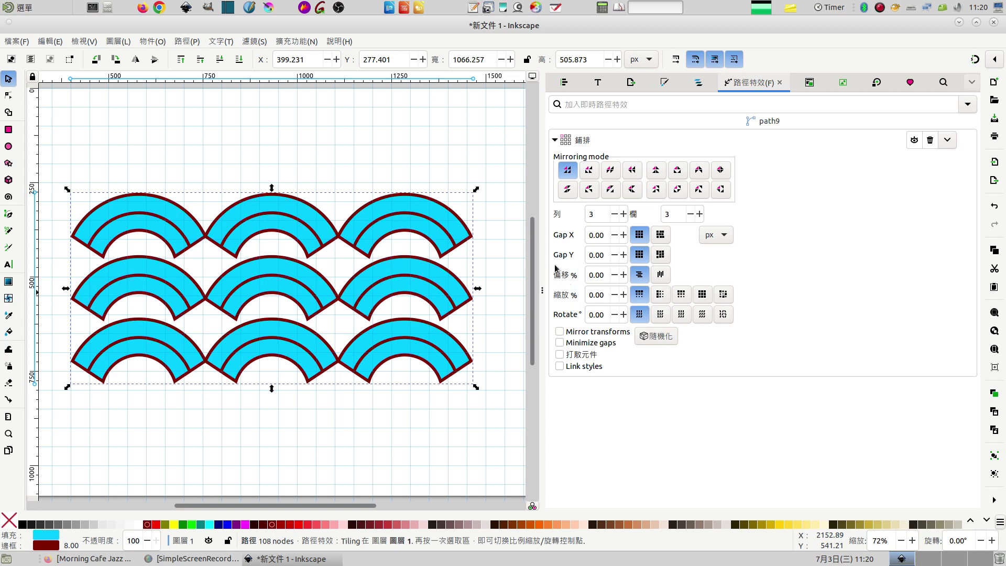
left_click(622, 274)
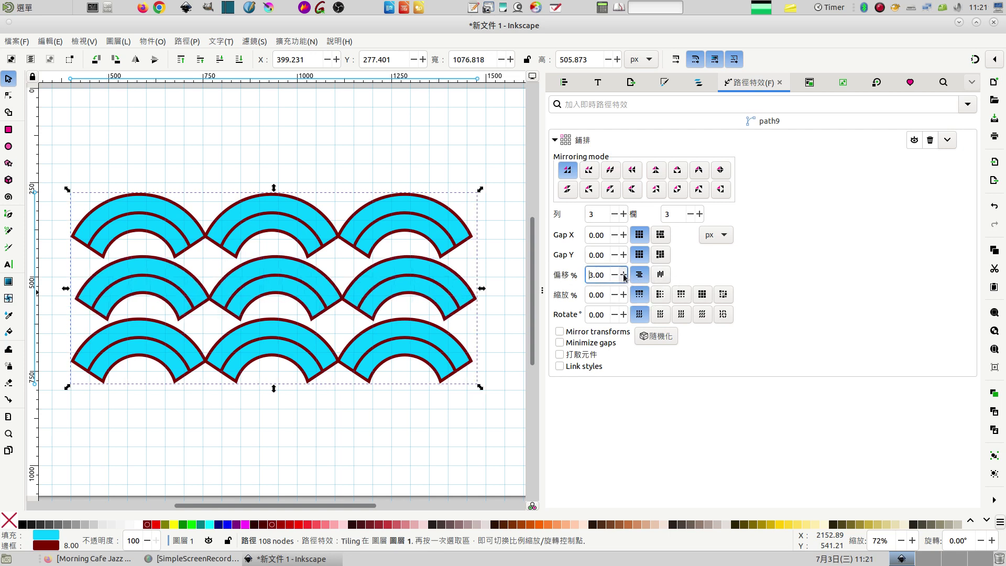
left_click(622, 274)
left_click(623, 275)
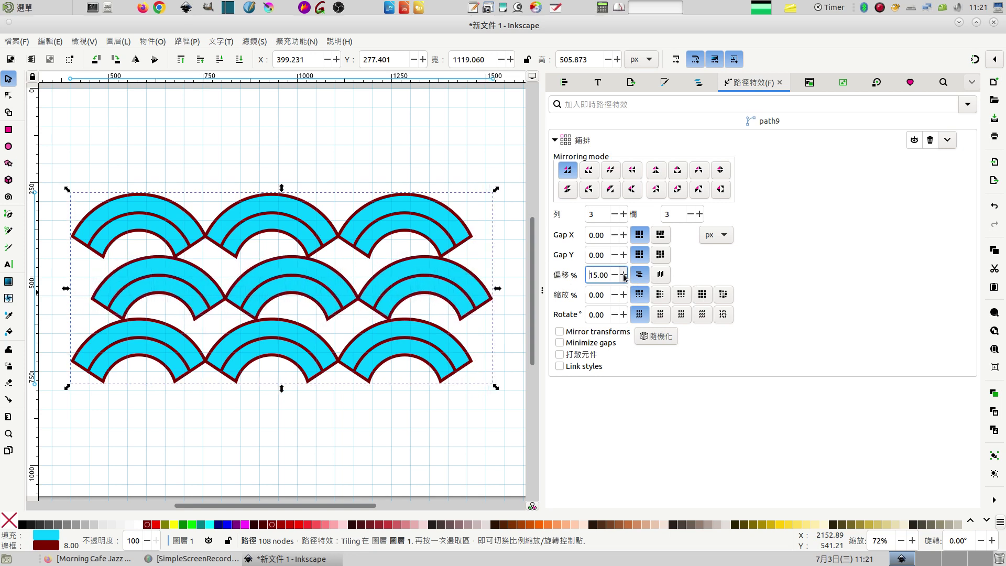
left_click(623, 274)
left_click(623, 274)
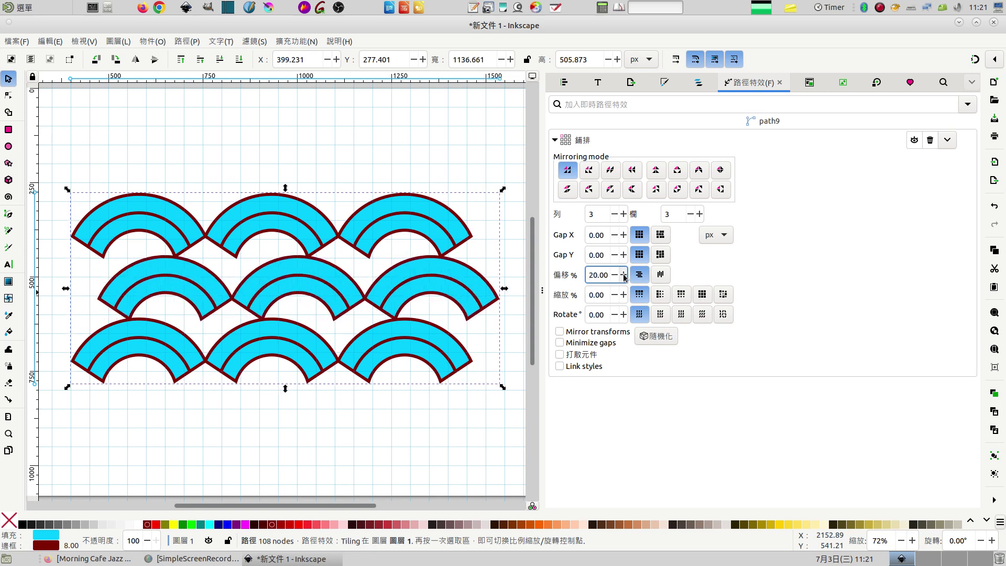
left_click(623, 275)
left_click(622, 274)
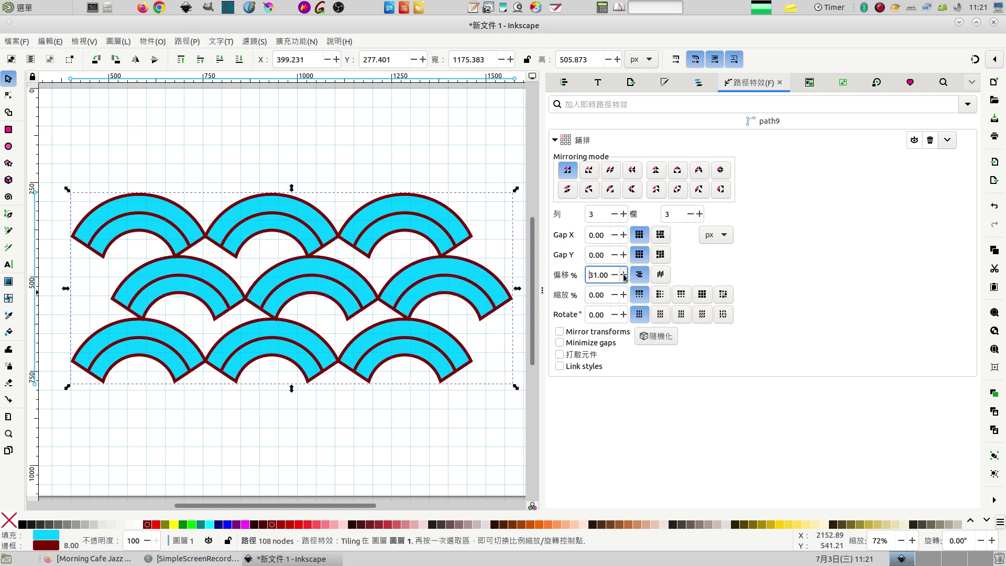
left_click(623, 275)
left_click(622, 274)
left_click(623, 275)
left_click(623, 274)
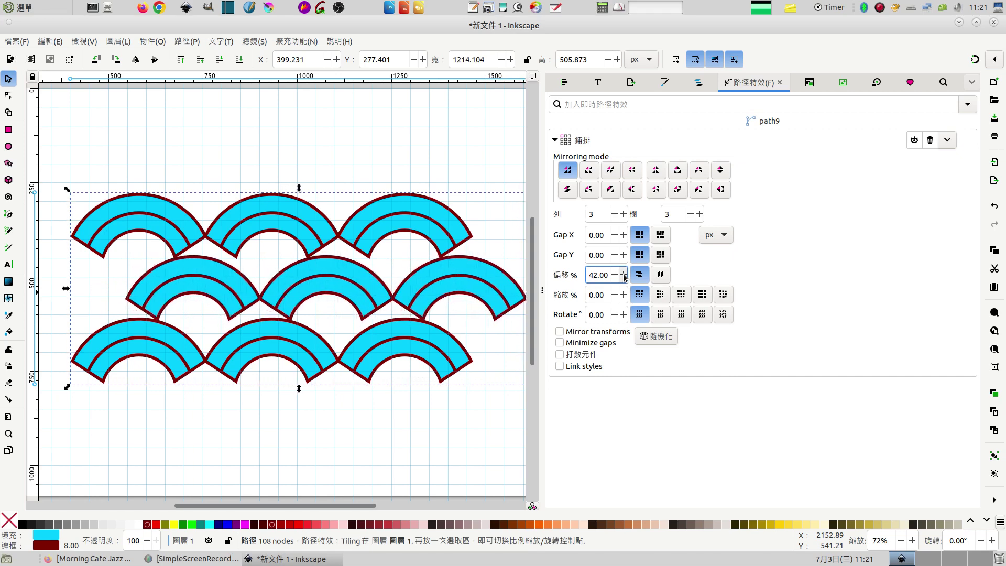
left_click(622, 274)
left_click(623, 274)
left_click(623, 275)
left_click(623, 274)
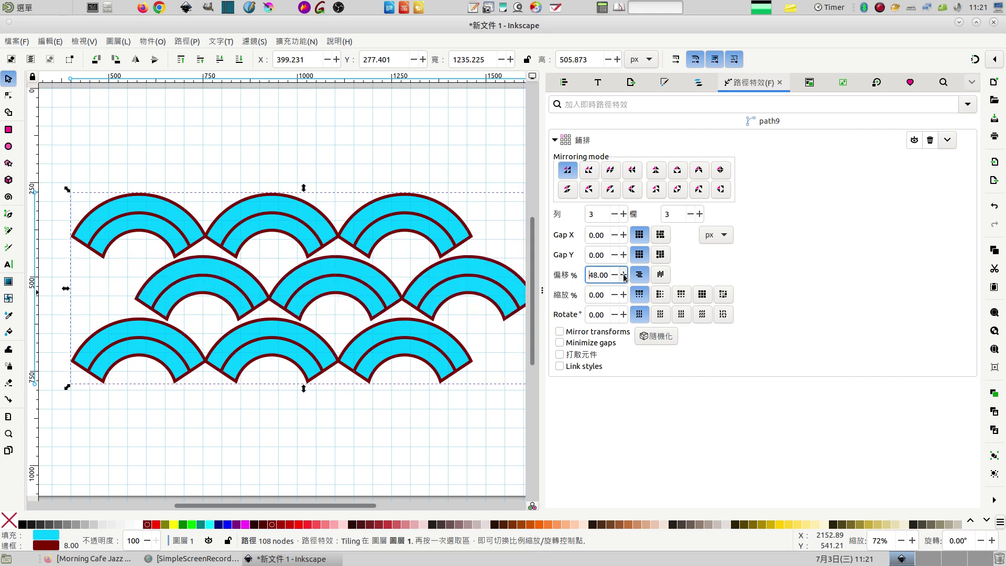
left_click(623, 274)
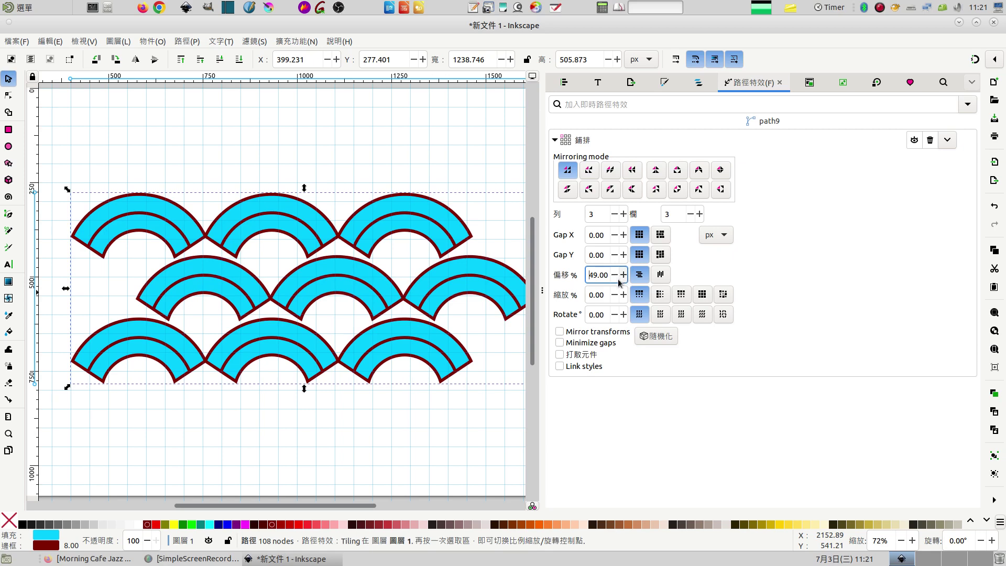
left_click(615, 276)
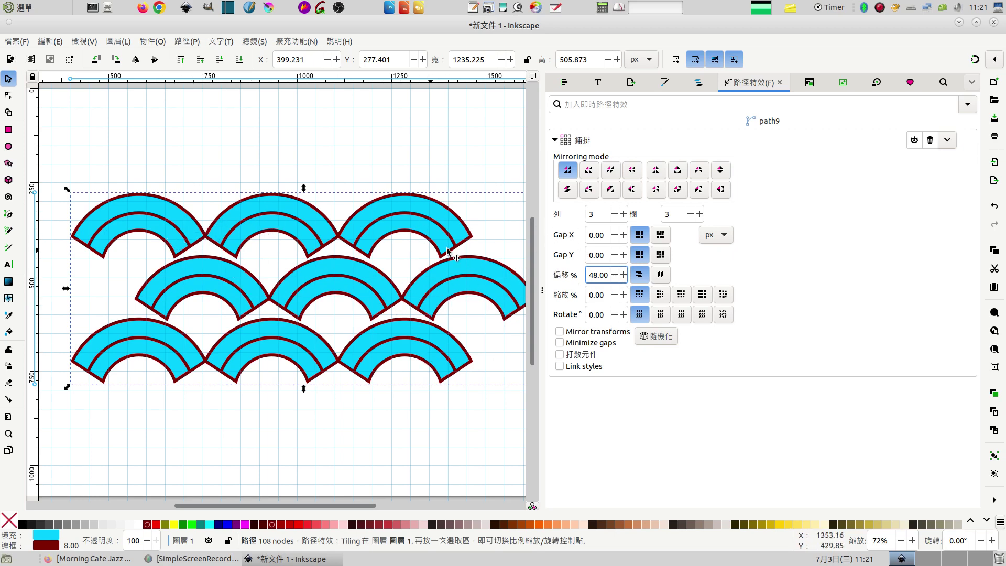
- Lower the Tiling Gap Y to -56 so rows overlap, and hide the page grid
left_click(614, 255)
left_click(614, 255)
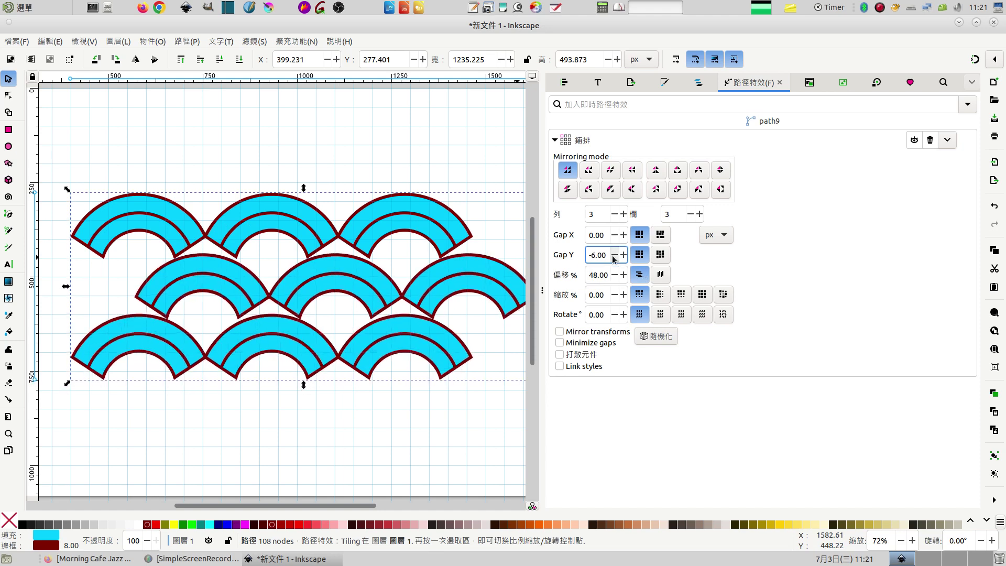
left_click(614, 254)
left_click(614, 255)
left_click_drag(614, 255, 613, 257)
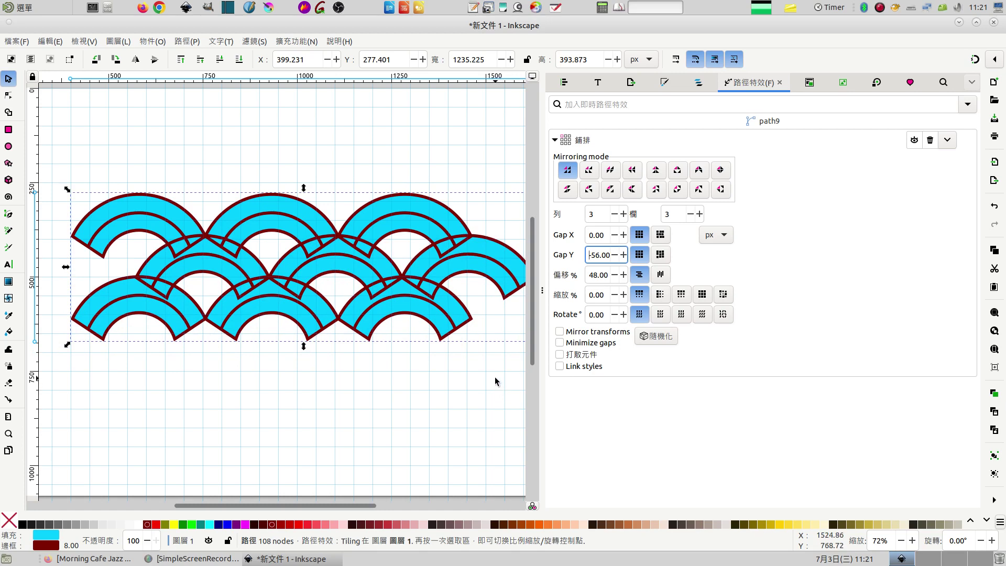
left_click(85, 42)
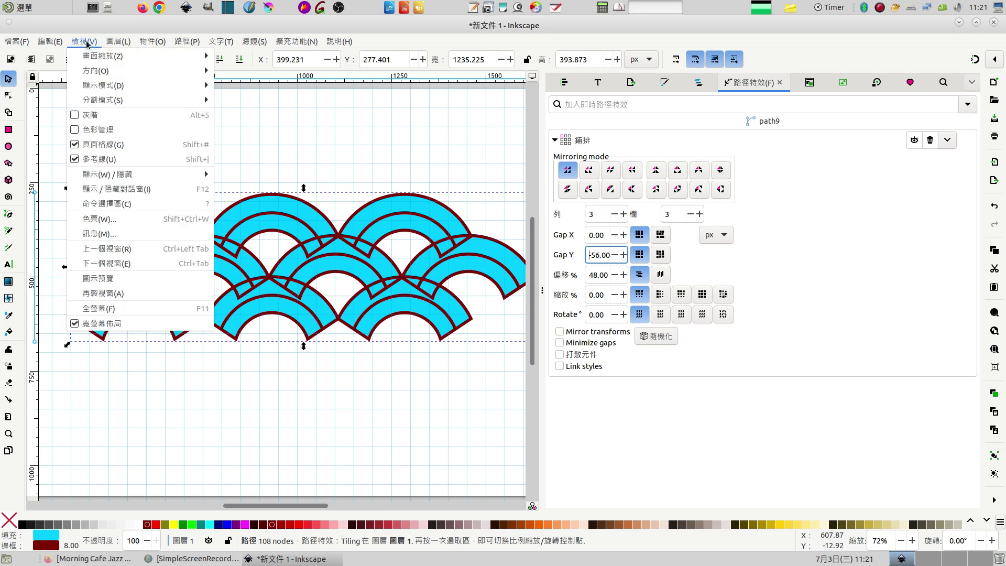
left_click(74, 145)
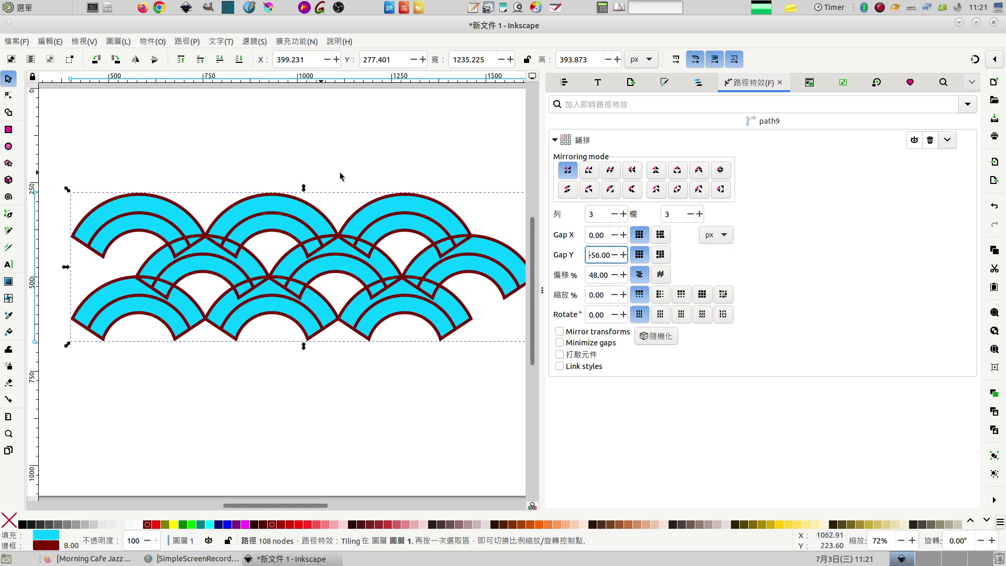
- Enable split items in Tiling and convert the tiled fans to plain paths with Object to Path
left_click(559, 355)
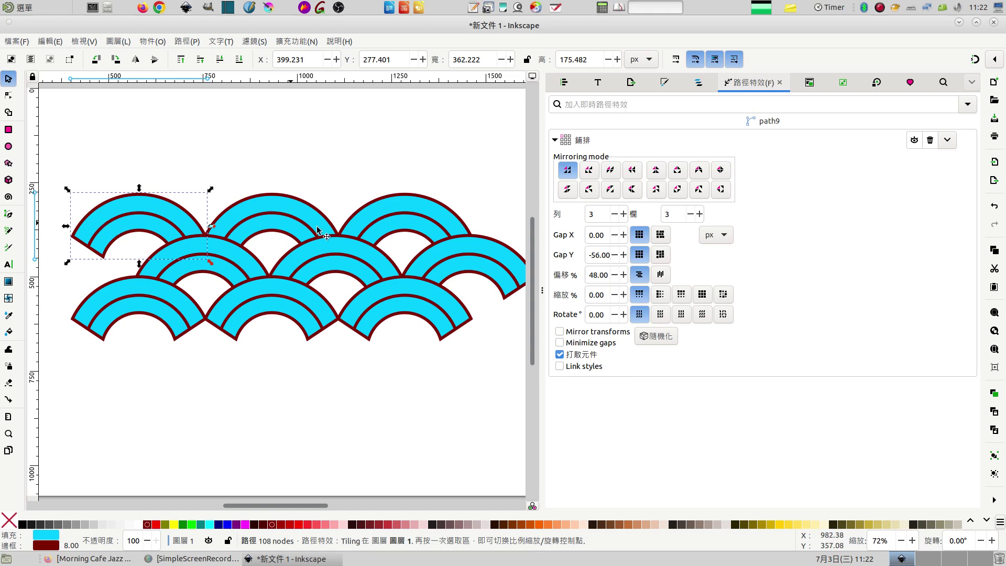
left_click(400, 218)
left_click(186, 221)
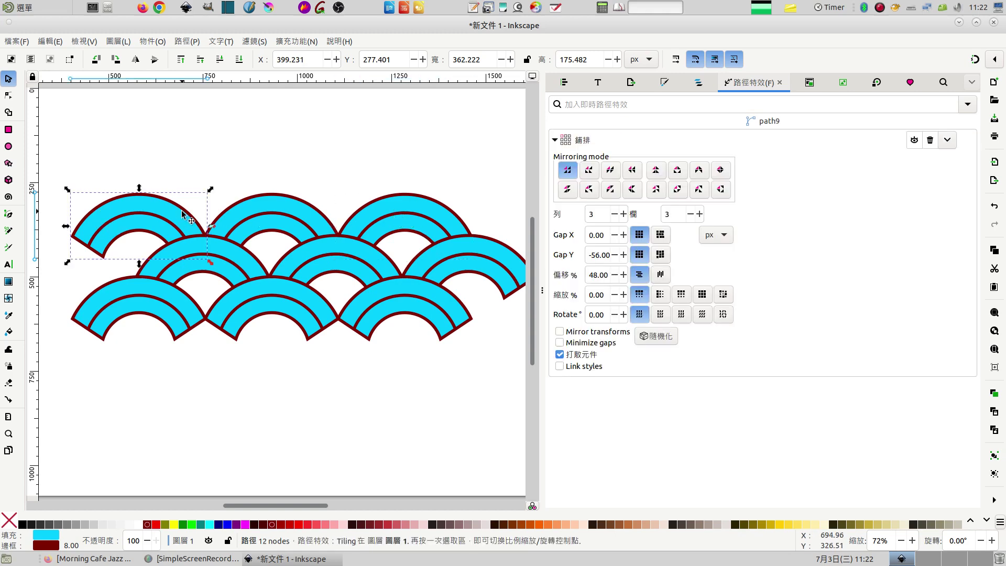
left_click(187, 42)
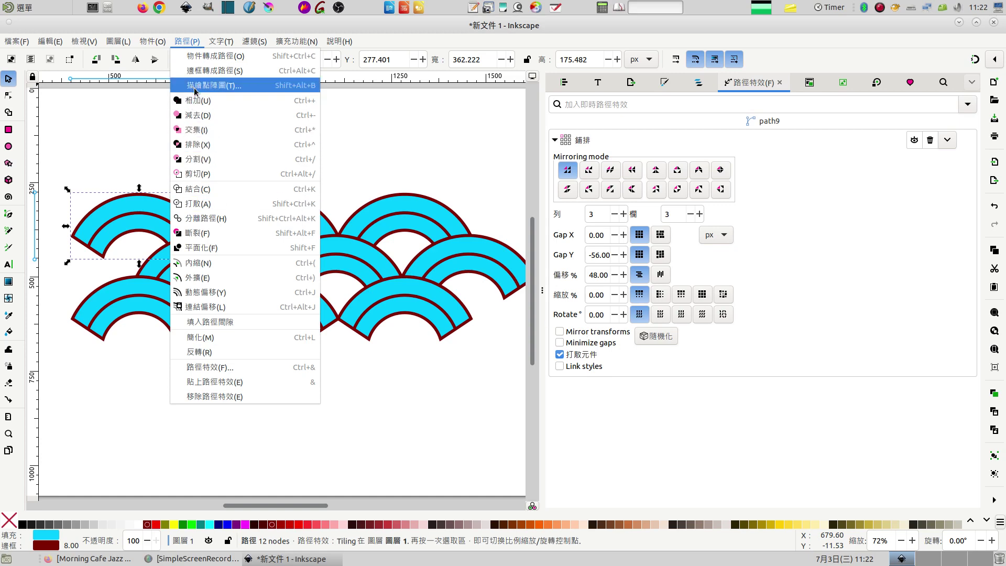
mouse_move(213, 85)
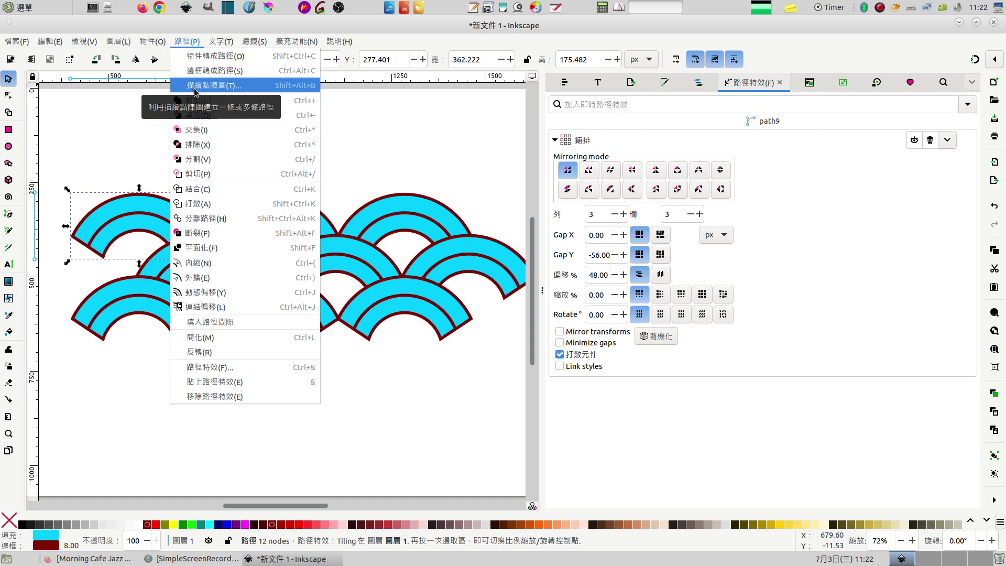
left_click(197, 56)
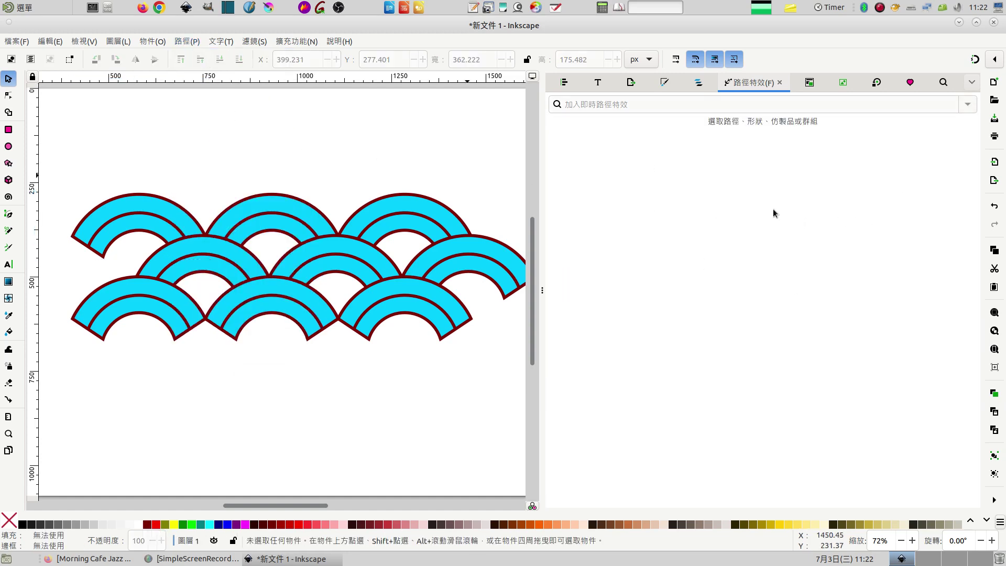
- Click through the fans to confirm each is a separate path, then collapse the side panel
left_click(250, 235)
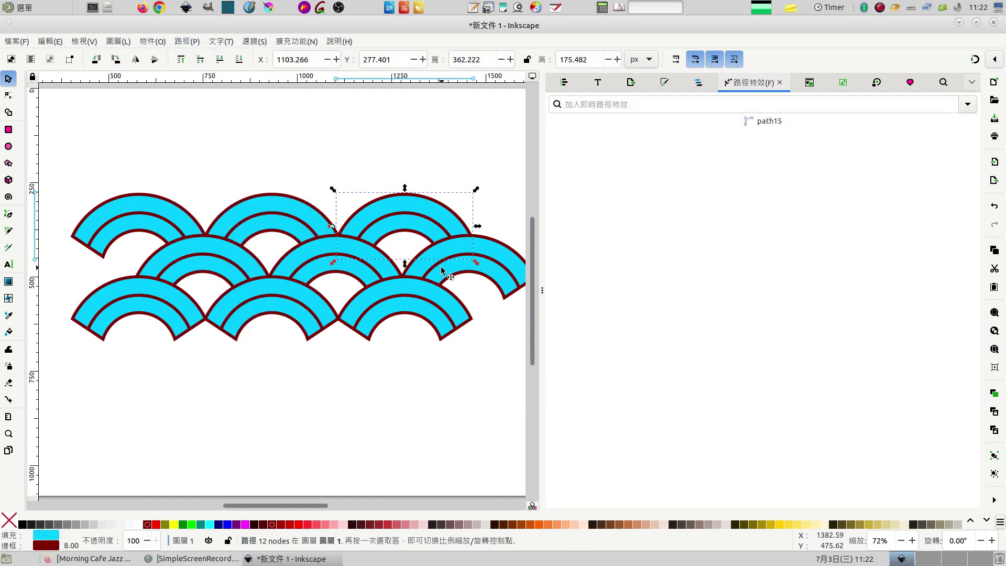
left_click(444, 283)
left_click(313, 314)
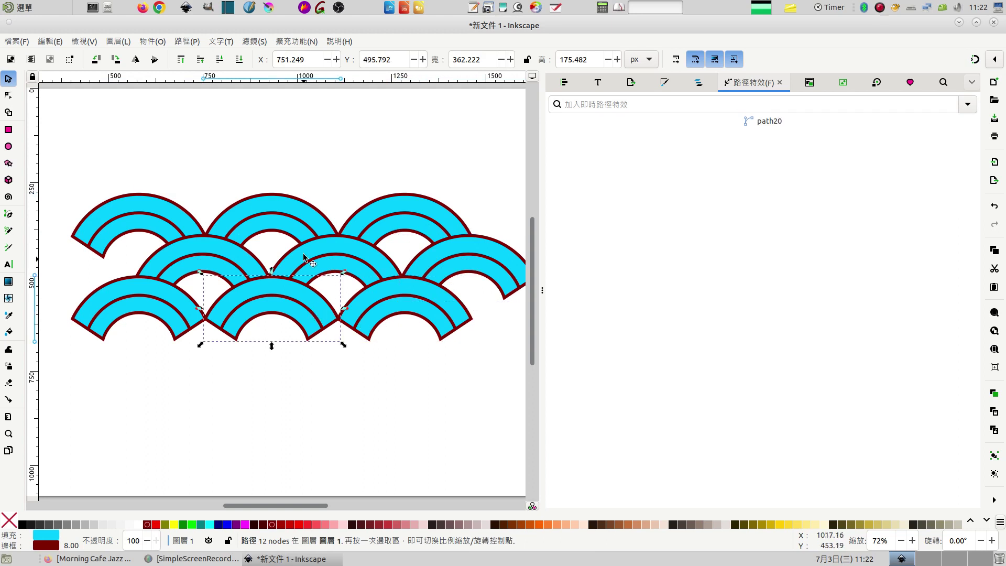
left_click(309, 258)
left_click(238, 258)
left_click(146, 225)
left_click(124, 285)
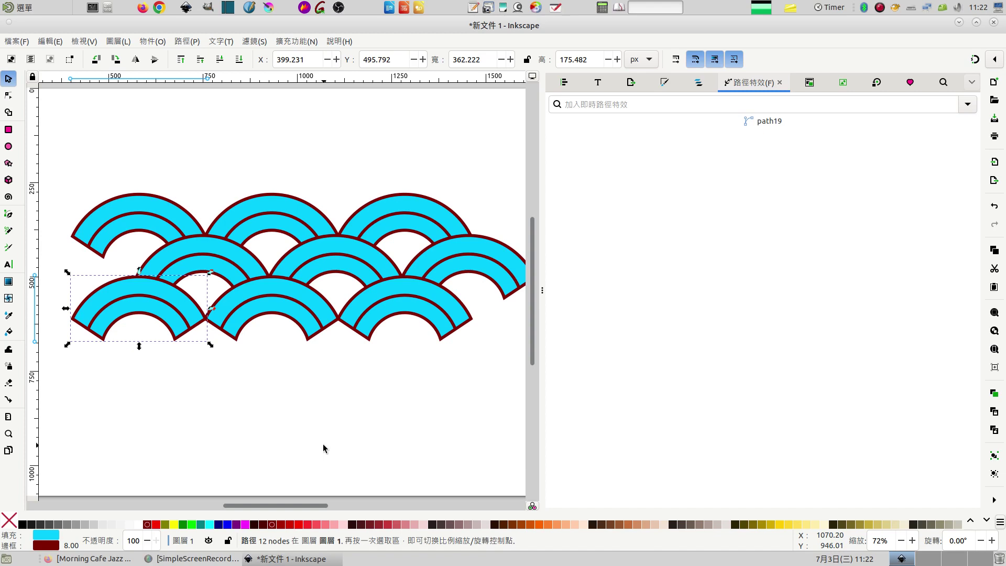
left_click(542, 289)
left_click(496, 393)
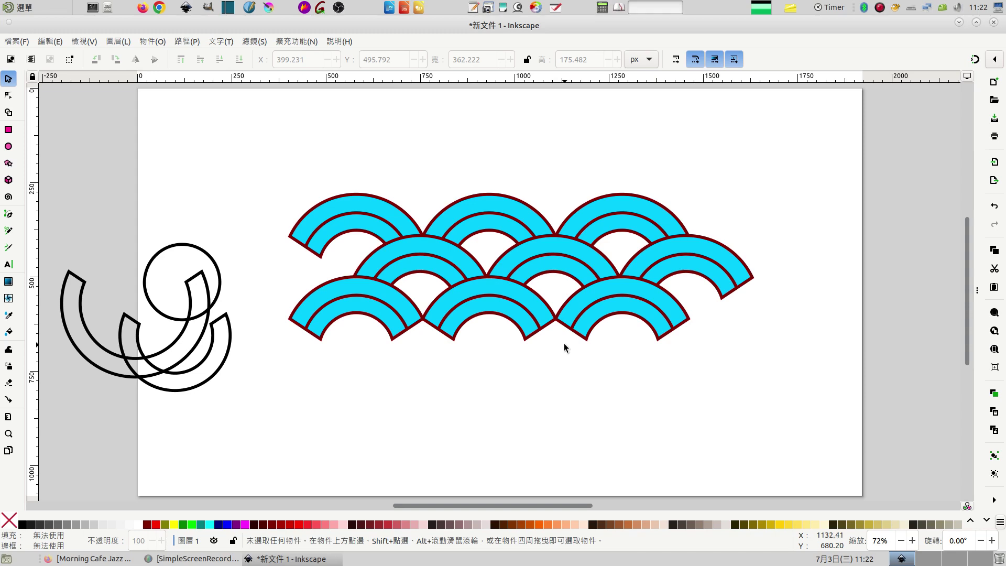
- Nudge a middle-row fan into place and fill the left middle-row fan olive
left_click(650, 279)
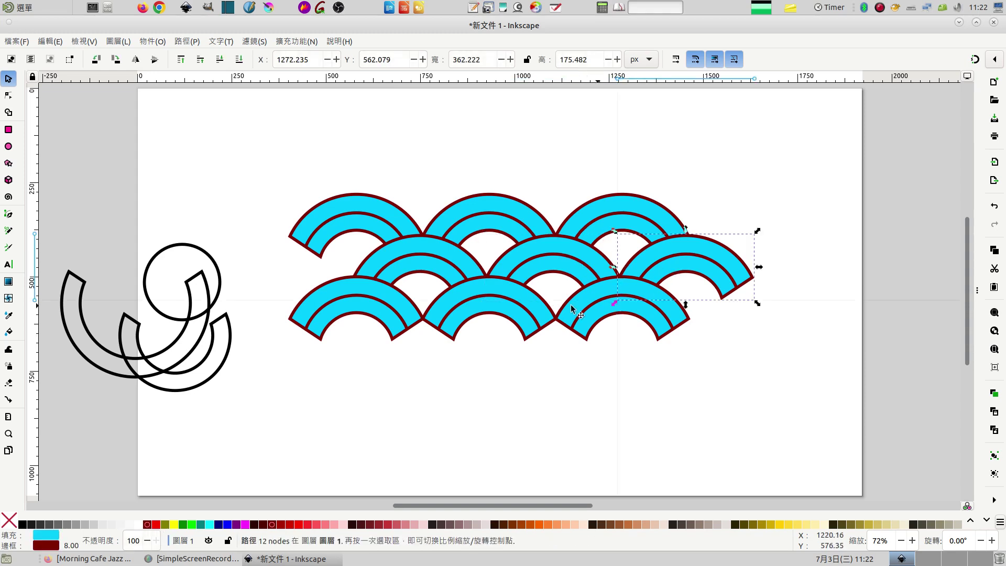
left_click_drag(650, 279, 321, 319)
left_click(424, 252)
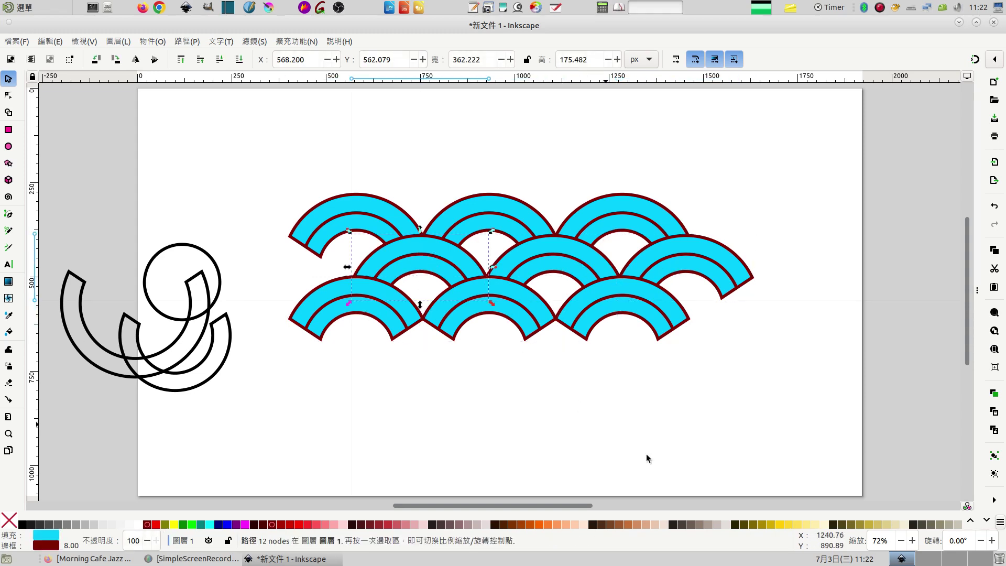
left_click(753, 523)
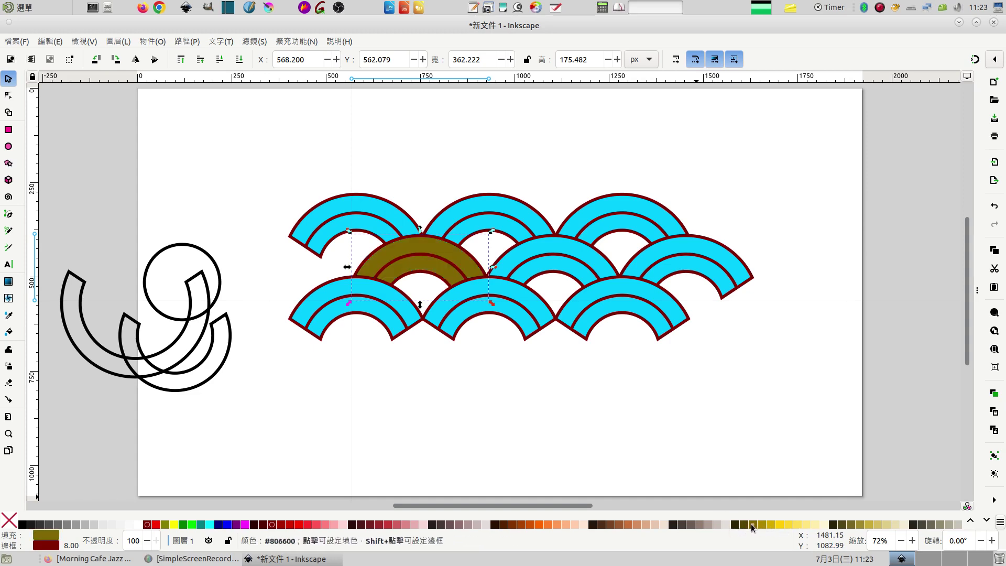
- Give the centre middle-row fan a white outline and deselect to view the result
left_click(648, 219)
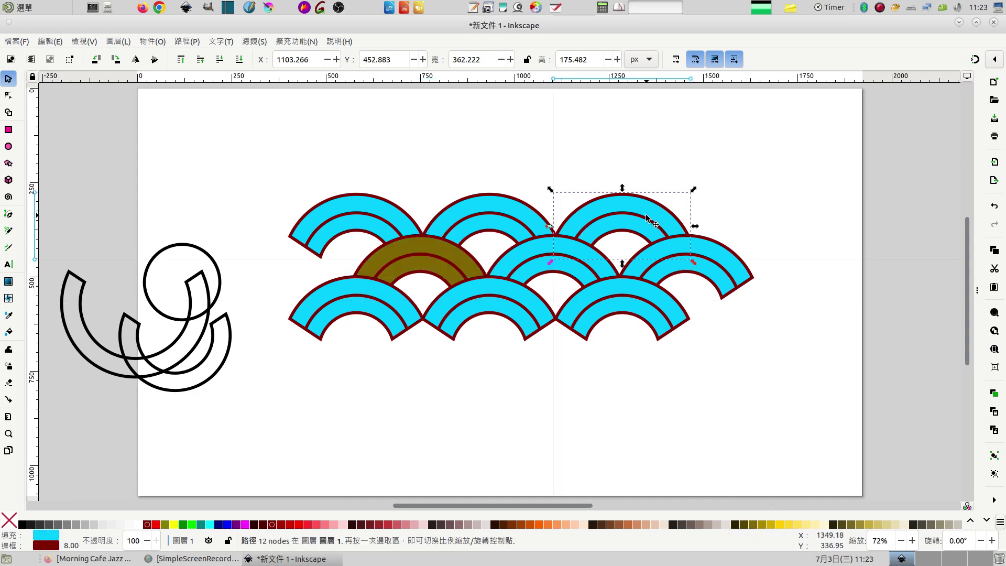
left_click(572, 254)
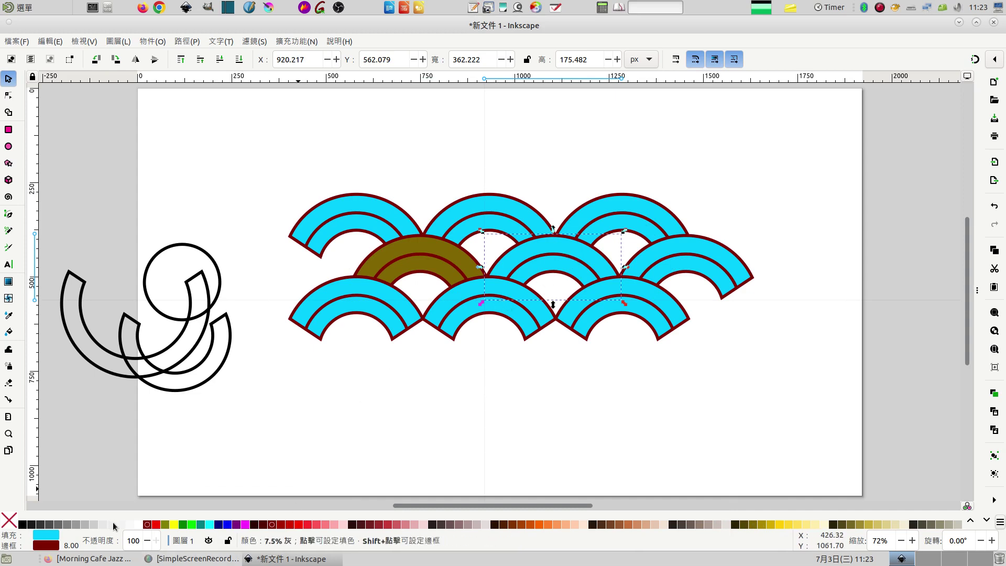
key("shift")
left_click(137, 525, "shift")
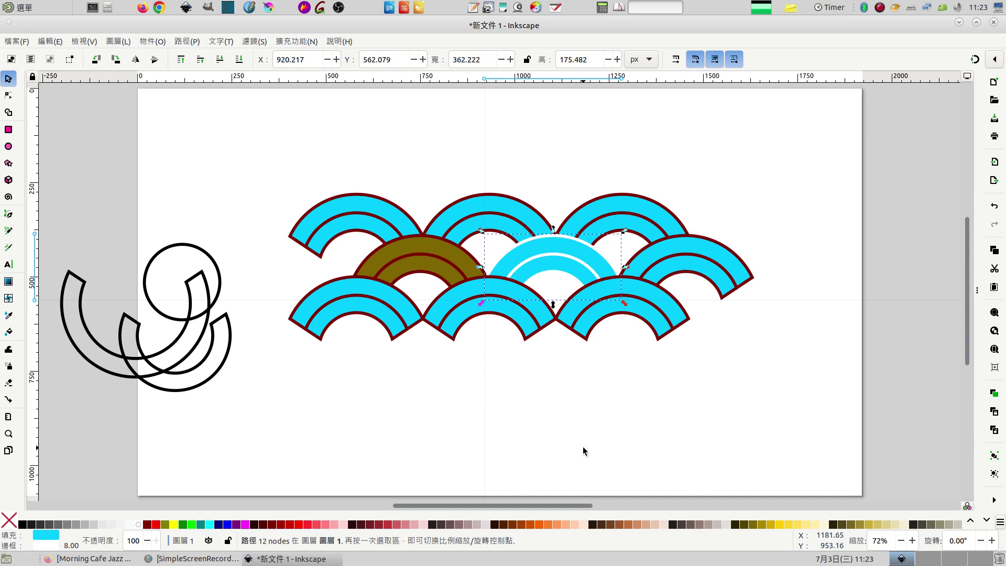
key("Escape")
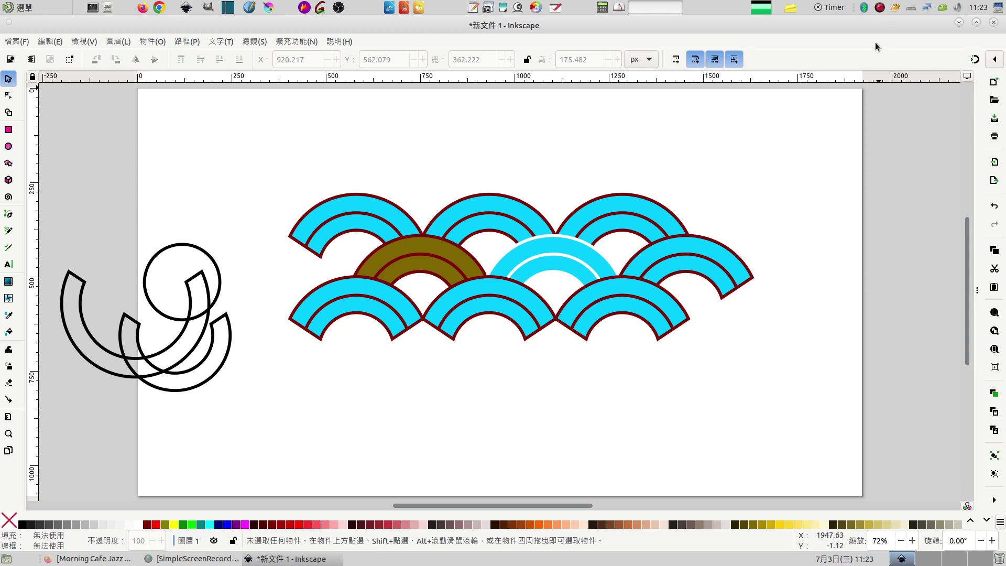
left_click(879, 7)
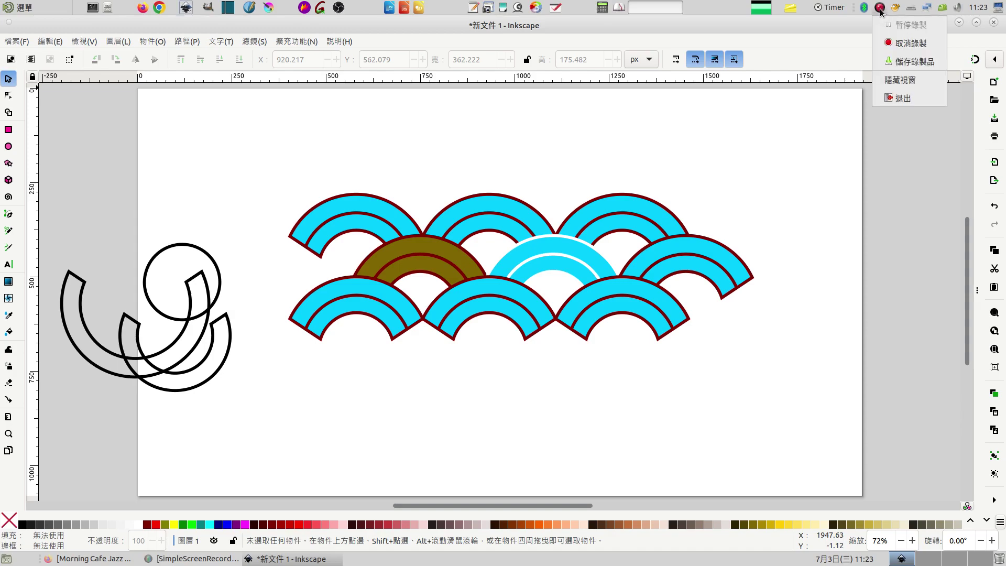